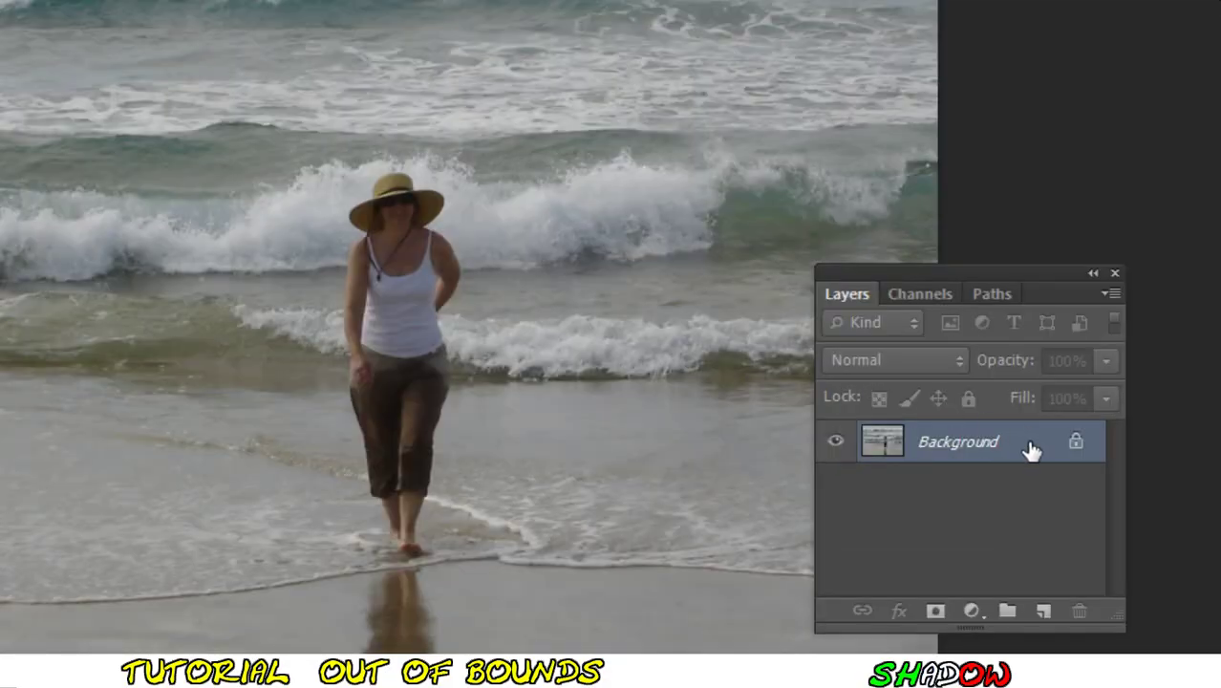
# Step: Unlock the beach photo's locked Background as the editable Layer 0
pyautogui.doubleClick(1032, 450)
pyautogui.click(650, 63)
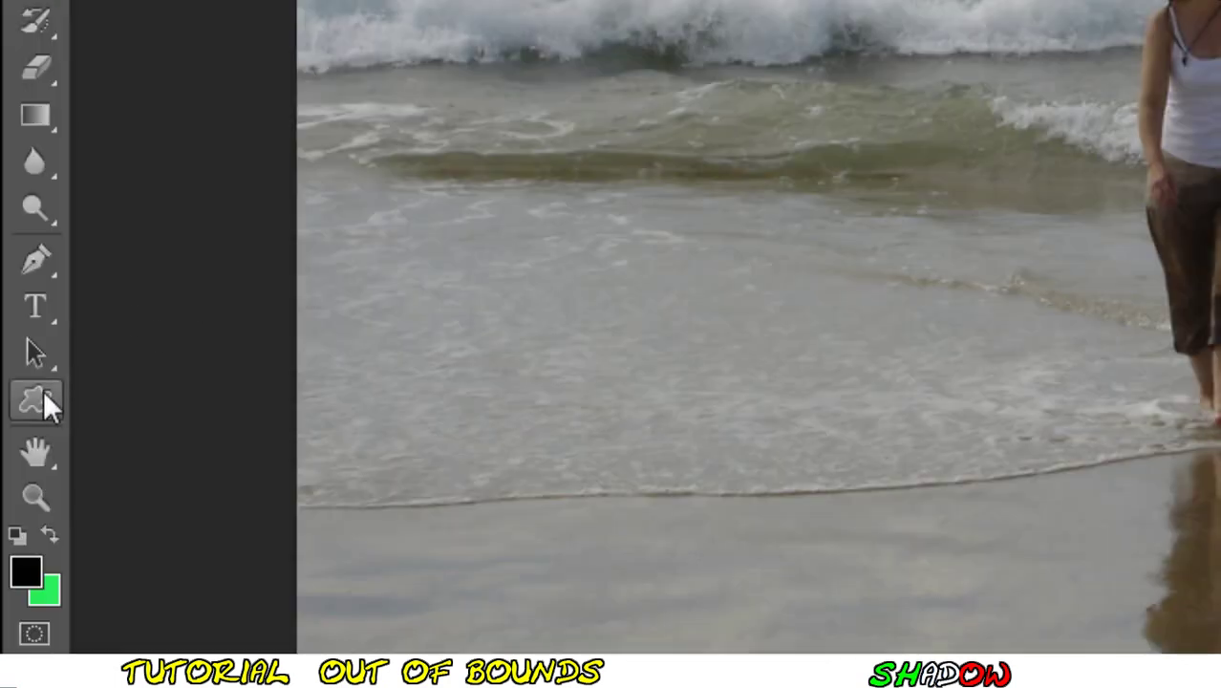
# Step: Draw a black Square Thin Frame custom shape, about 29.5 × 20.5 cm, around the woman
pyautogui.rightClick(44, 393)
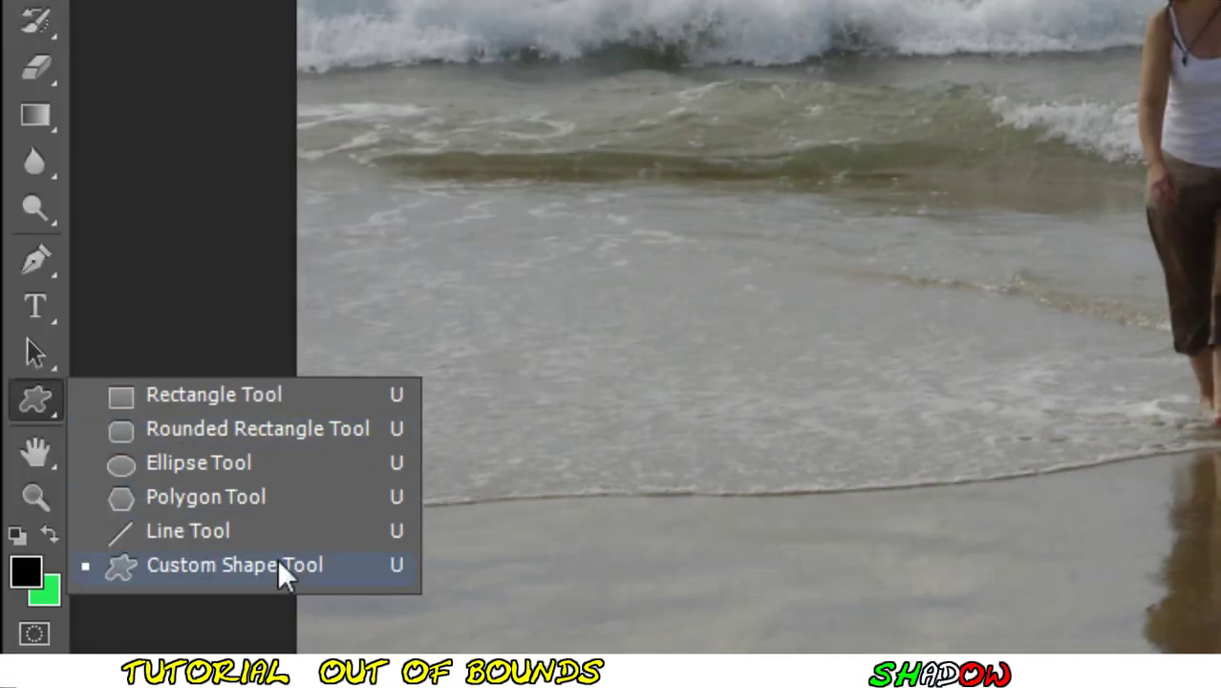
pyautogui.click(284, 573)
pyautogui.rightClick(449, 375)
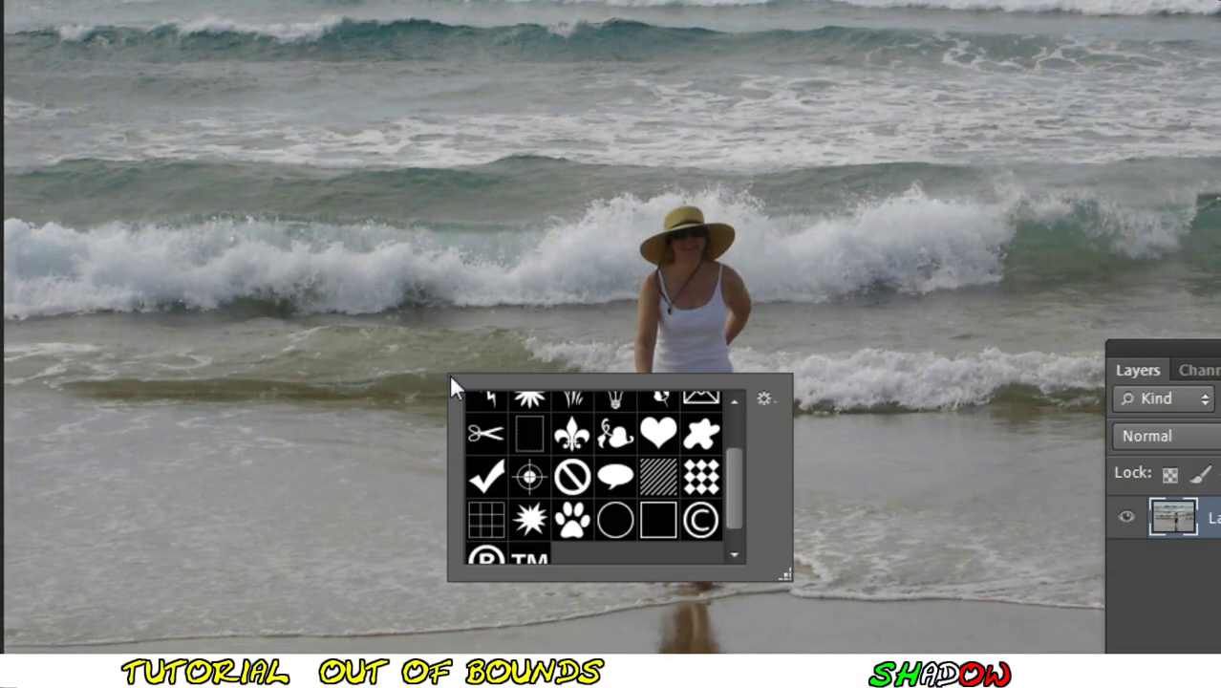
pyautogui.scroll(-1, 680, 445)
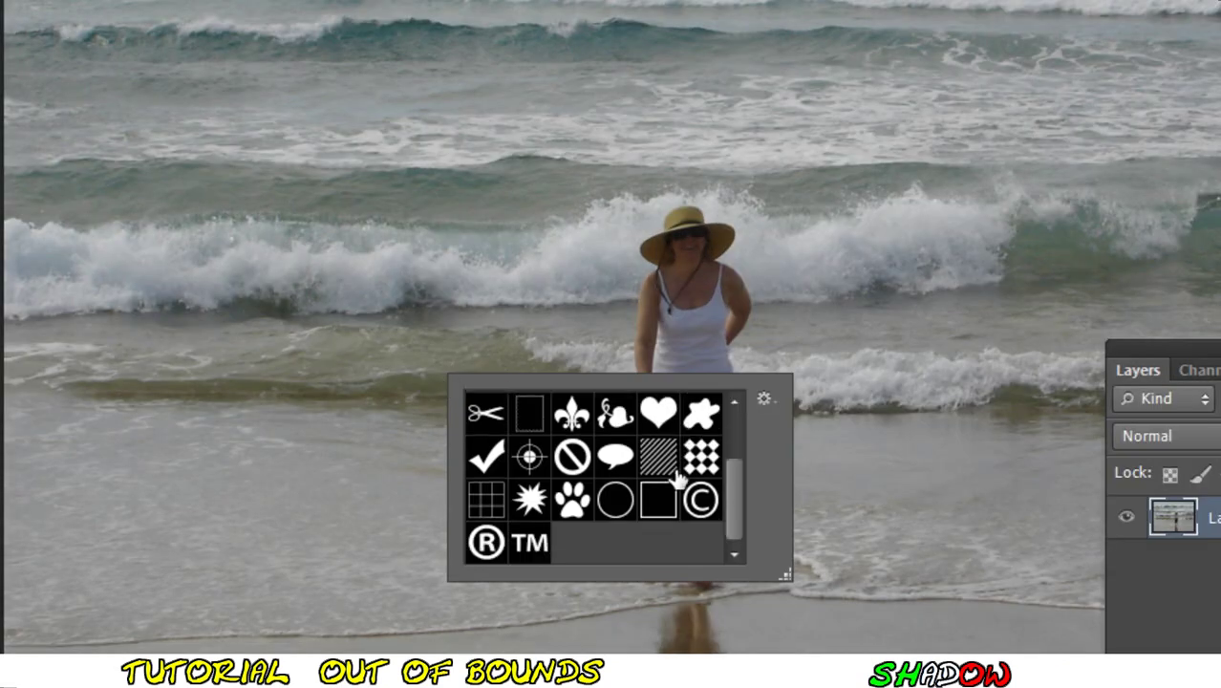
pyautogui.click(657, 506)
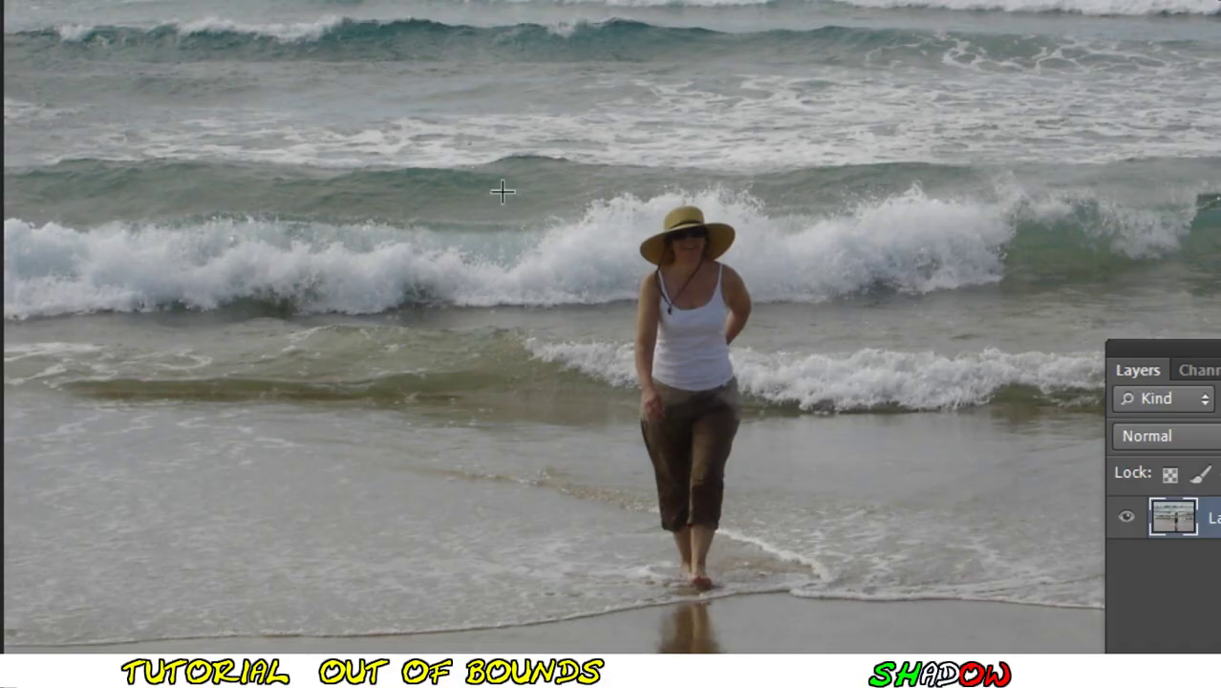
pyautogui.moveTo(468, 143)
pyautogui.mouseDown()
pyautogui.moveTo(896, 432)
pyautogui.moveTo(943, 491)
pyautogui.moveTo(1028, 531)
pyautogui.mouseUp()
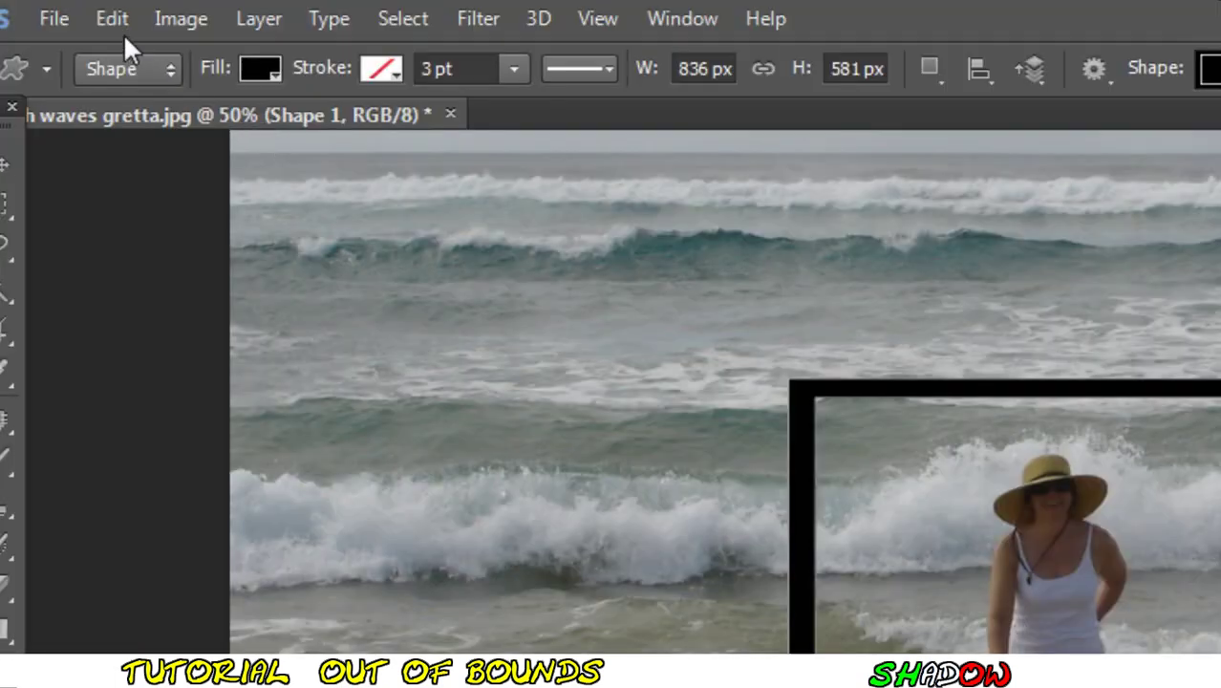
# Step: Skew the frame's corners into perspective, rotate it about 5.41°, and shift it up-left
pyautogui.click(114, 21)
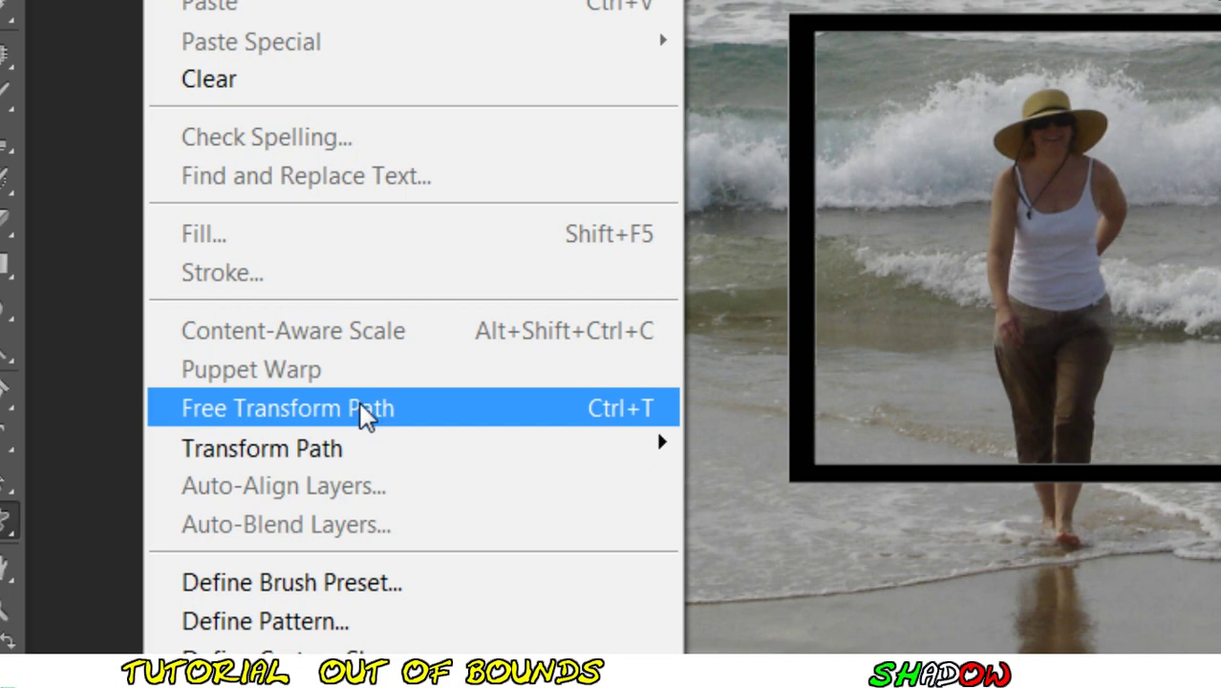
pyautogui.click(363, 408)
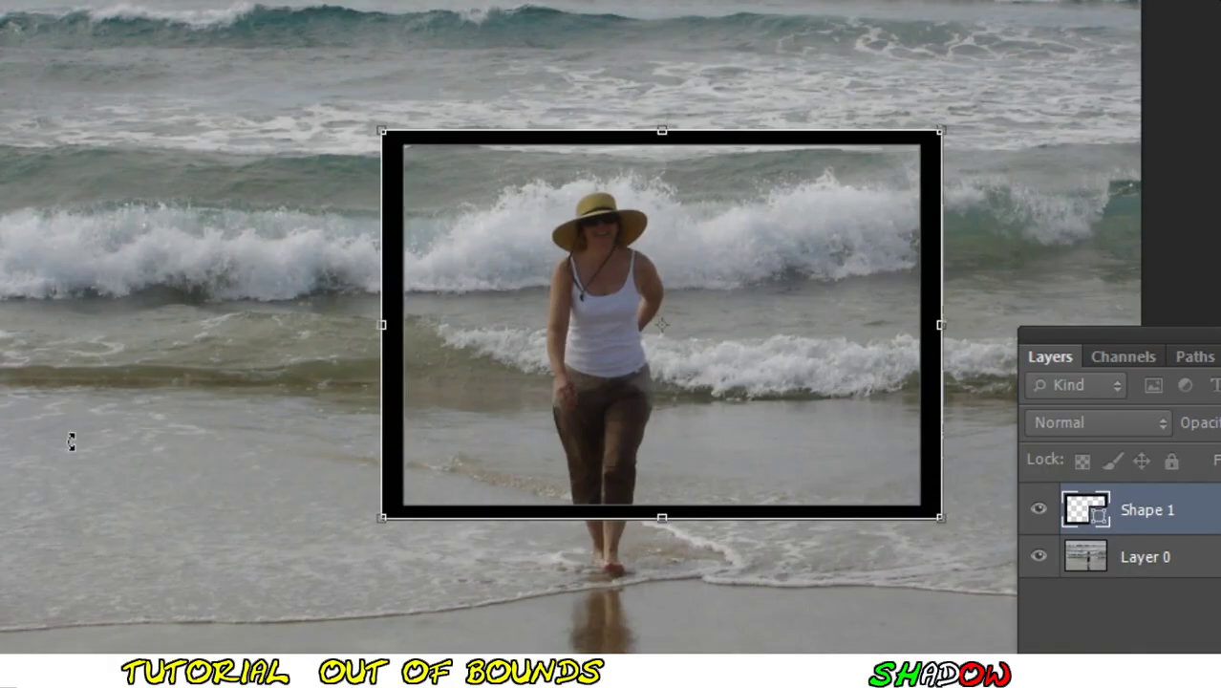
pyautogui.moveTo(382, 131); pyautogui.dragTo(334, 93)
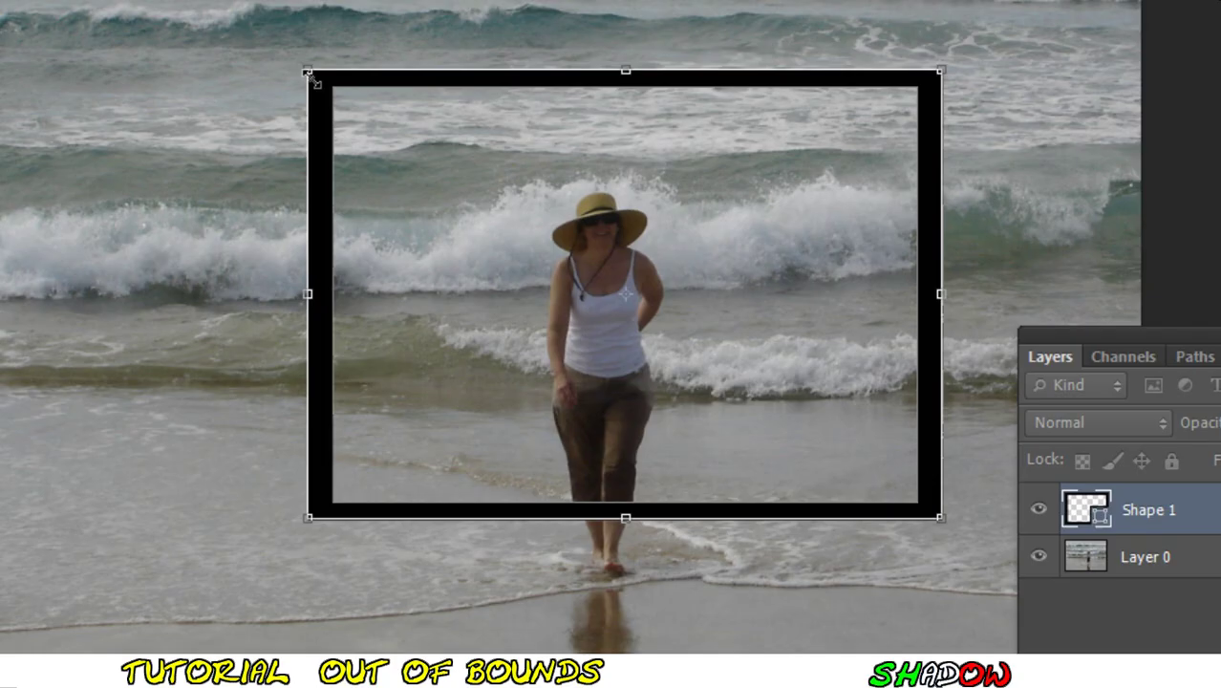
pyautogui.moveTo(306, 69); pyautogui.dragTo(344, 74)
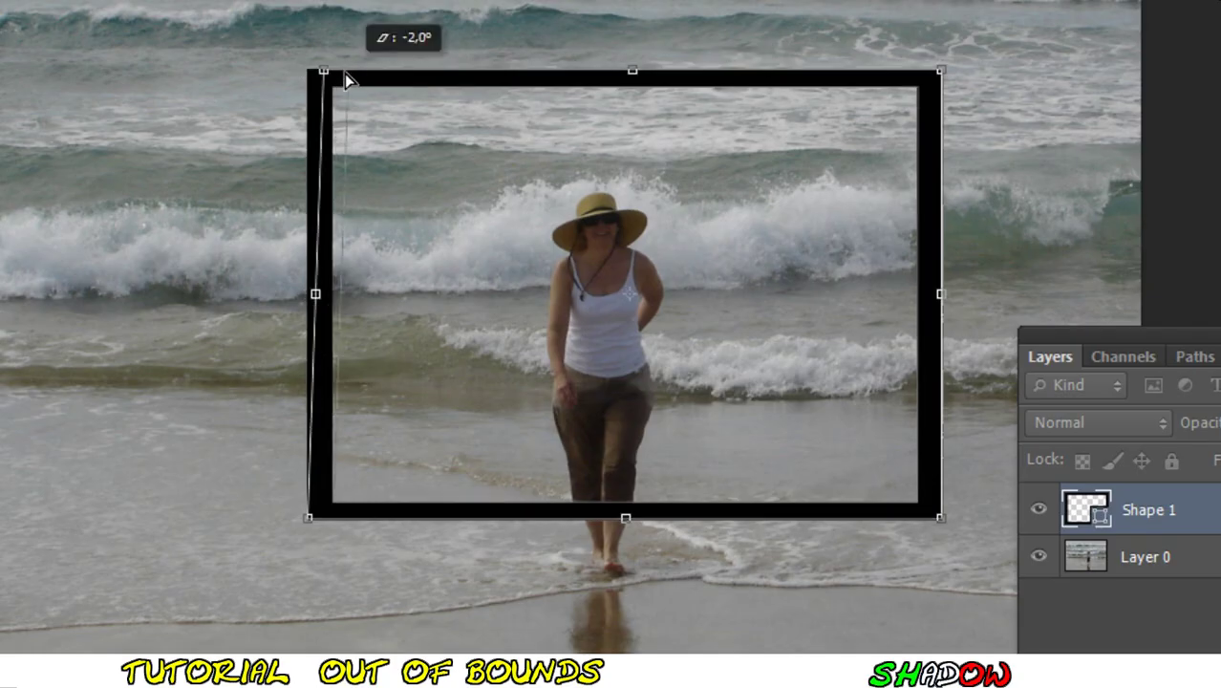
pyautogui.moveTo(945, 82); pyautogui.dragTo(958, 35)
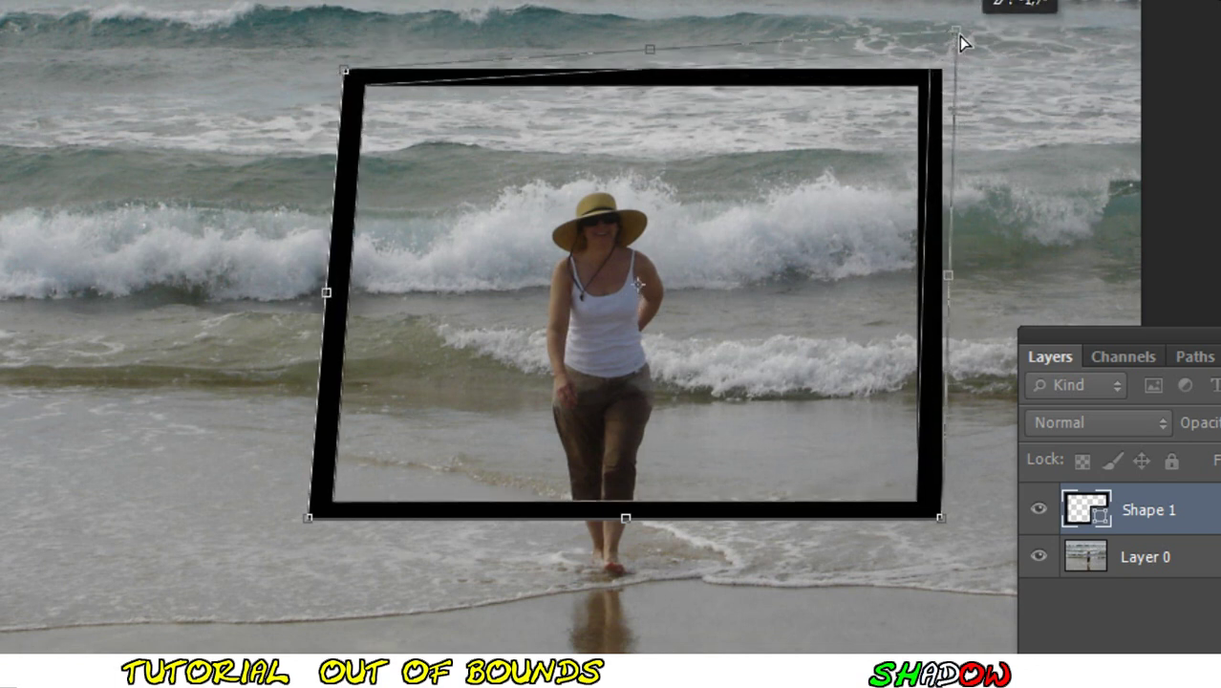
pyautogui.moveTo(308, 518); pyautogui.dragTo(327, 528)
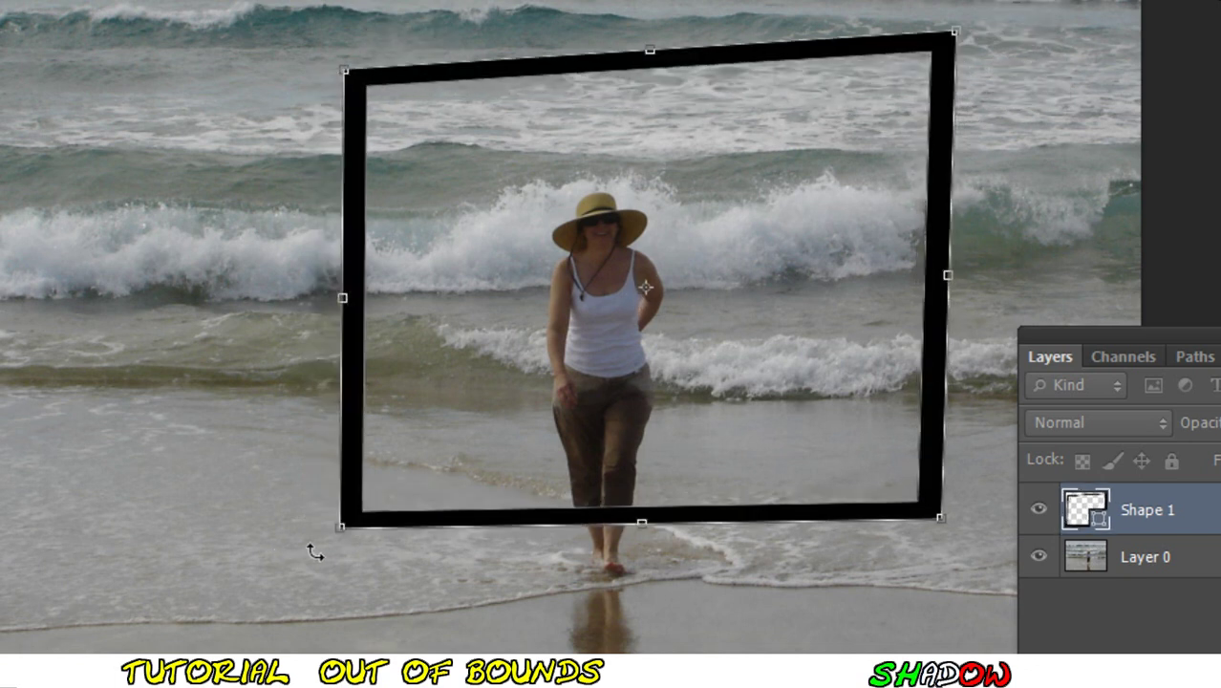
pyautogui.moveTo(942, 517); pyautogui.dragTo(946, 551)
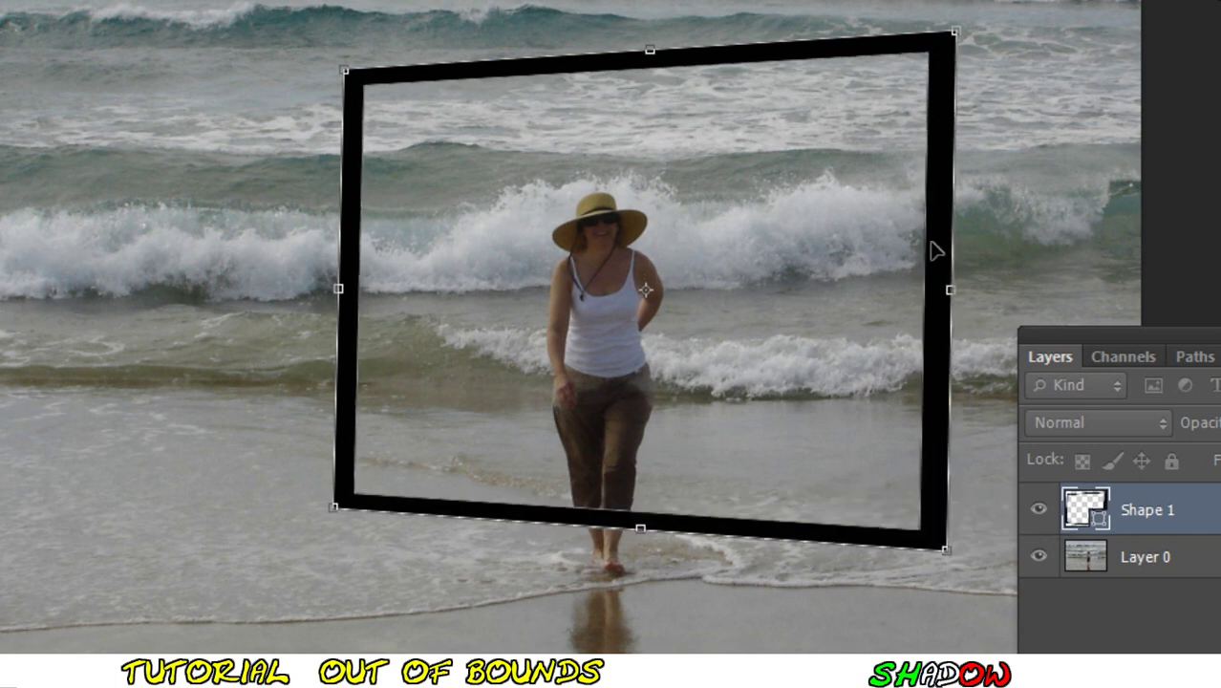
pyautogui.moveTo(969, 41); pyautogui.dragTo(986, 35)
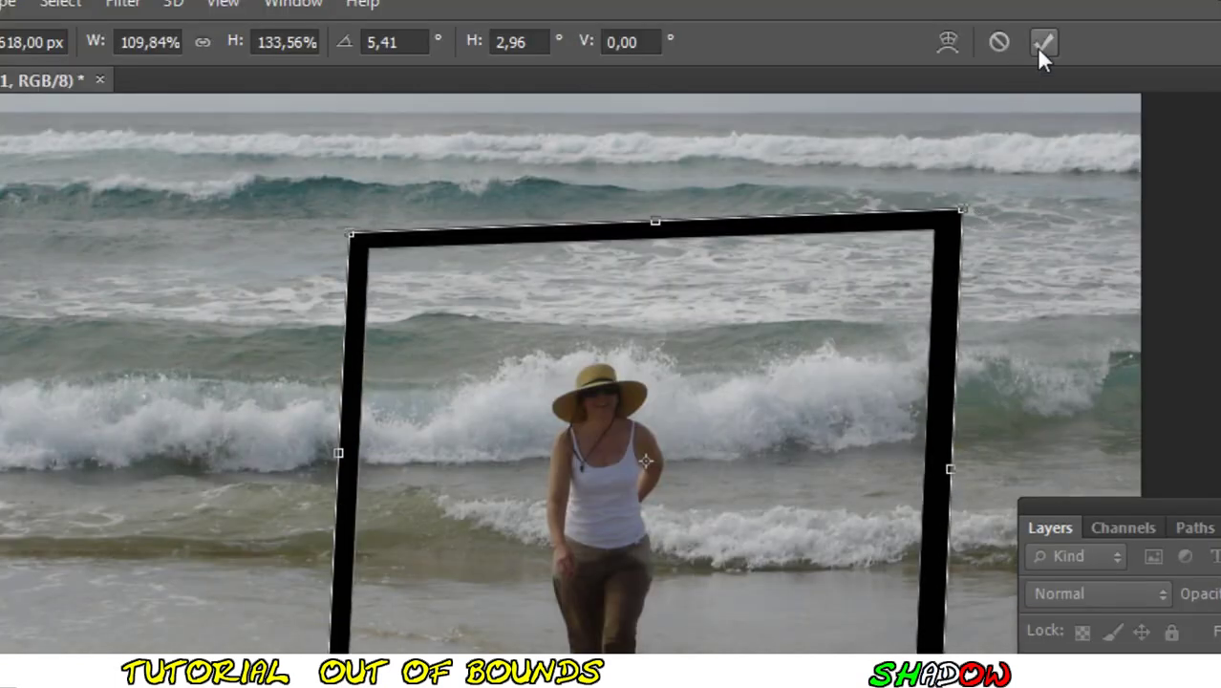
pyautogui.click(1039, 48)
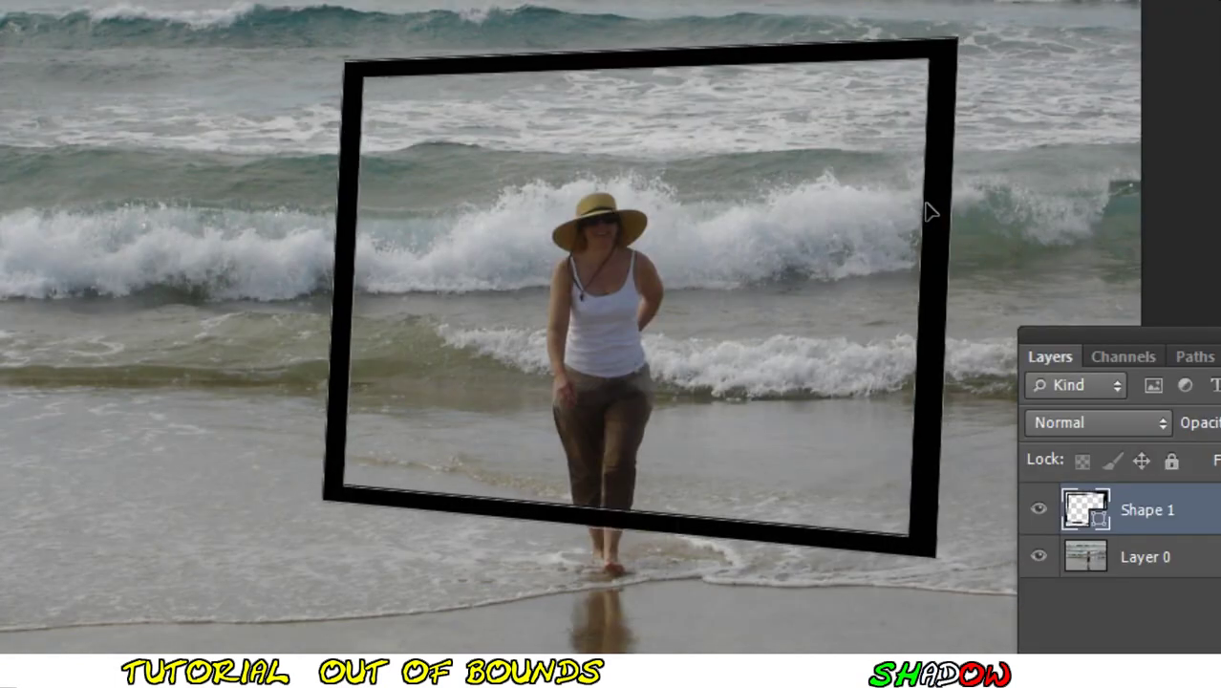
pyautogui.moveTo(932, 213); pyautogui.dragTo(921, 177)
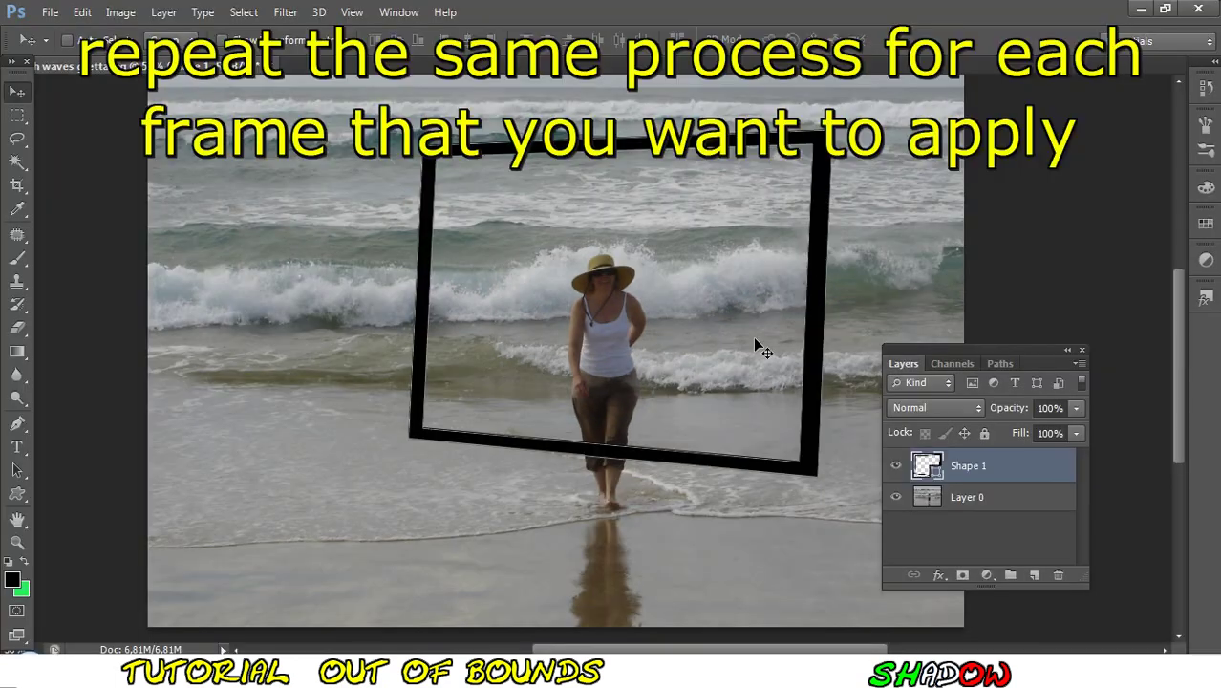
# Step: Draw a smaller frame around the woman's feet and reflection, then rotate and skew it into perspective
pyautogui.click(17, 494)
pyautogui.moveTo(547, 481); pyautogui.dragTo(680, 613)
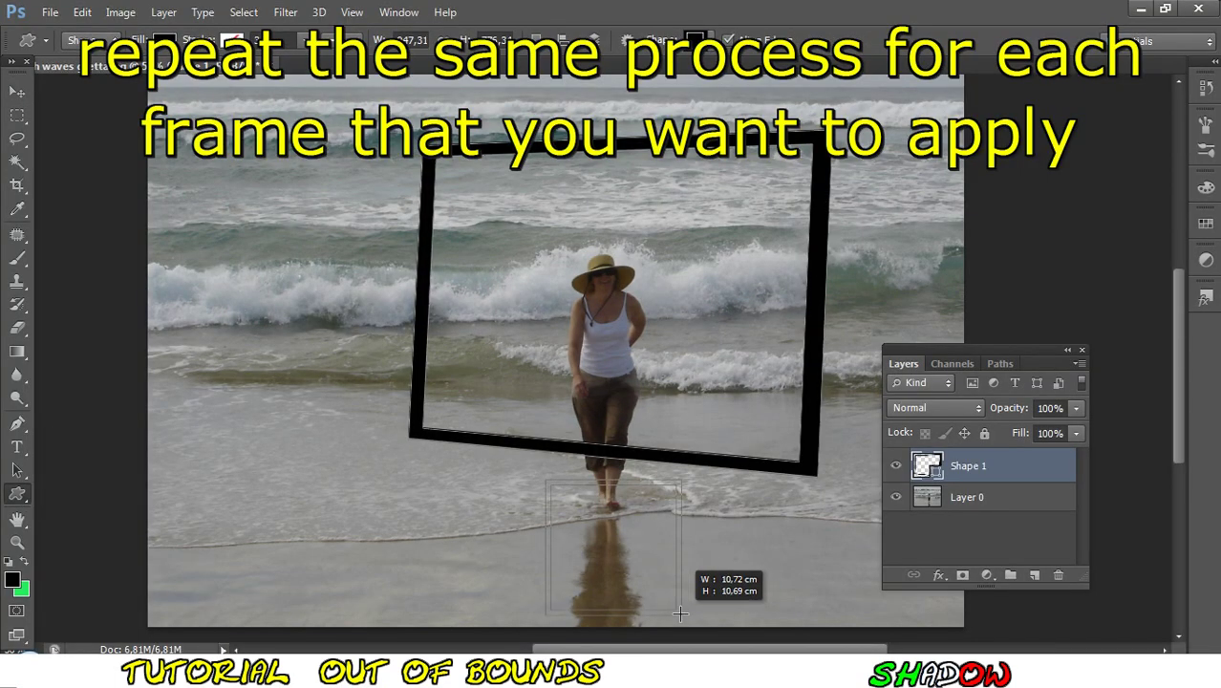
pyautogui.click(83, 12)
pyautogui.click(179, 431)
pyautogui.moveTo(680, 489)
pyautogui.mouseDown()
pyautogui.moveTo(533, 485)
pyautogui.moveTo(712, 619)
pyautogui.mouseUp()
pyautogui.moveTo(661, 480); pyautogui.dragTo(673, 502)
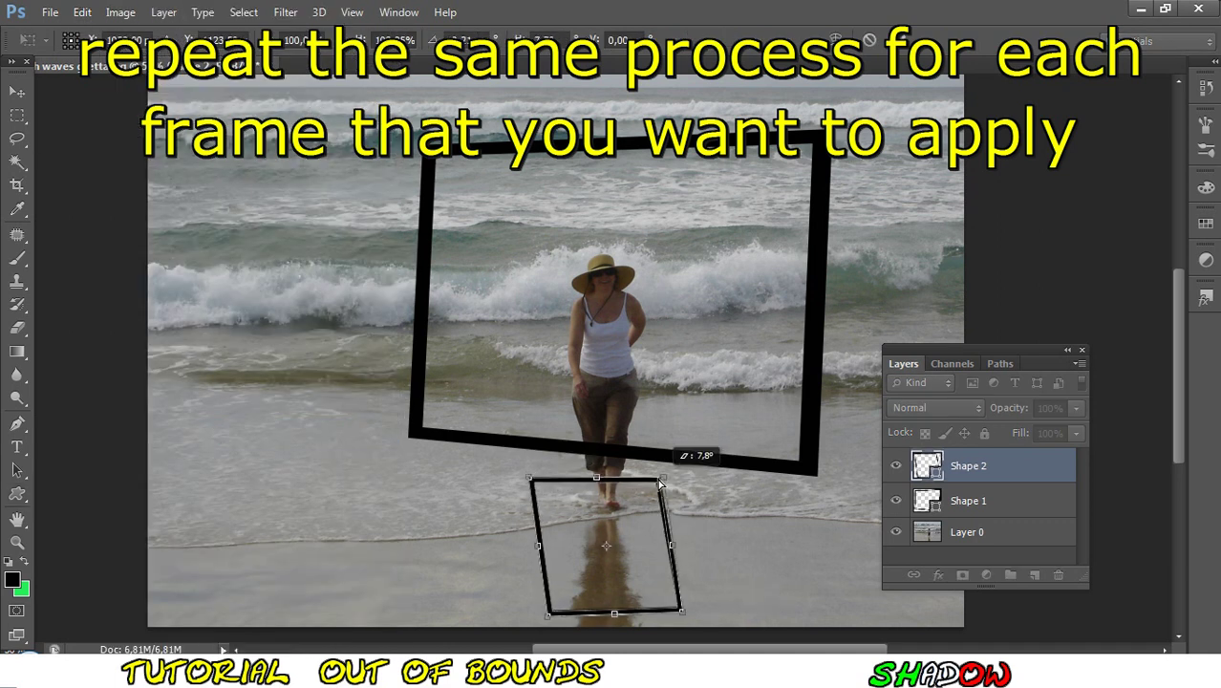
pyautogui.moveTo(547, 613); pyautogui.dragTo(544, 617)
pyautogui.moveTo(663, 478); pyautogui.dragTo(653, 480)
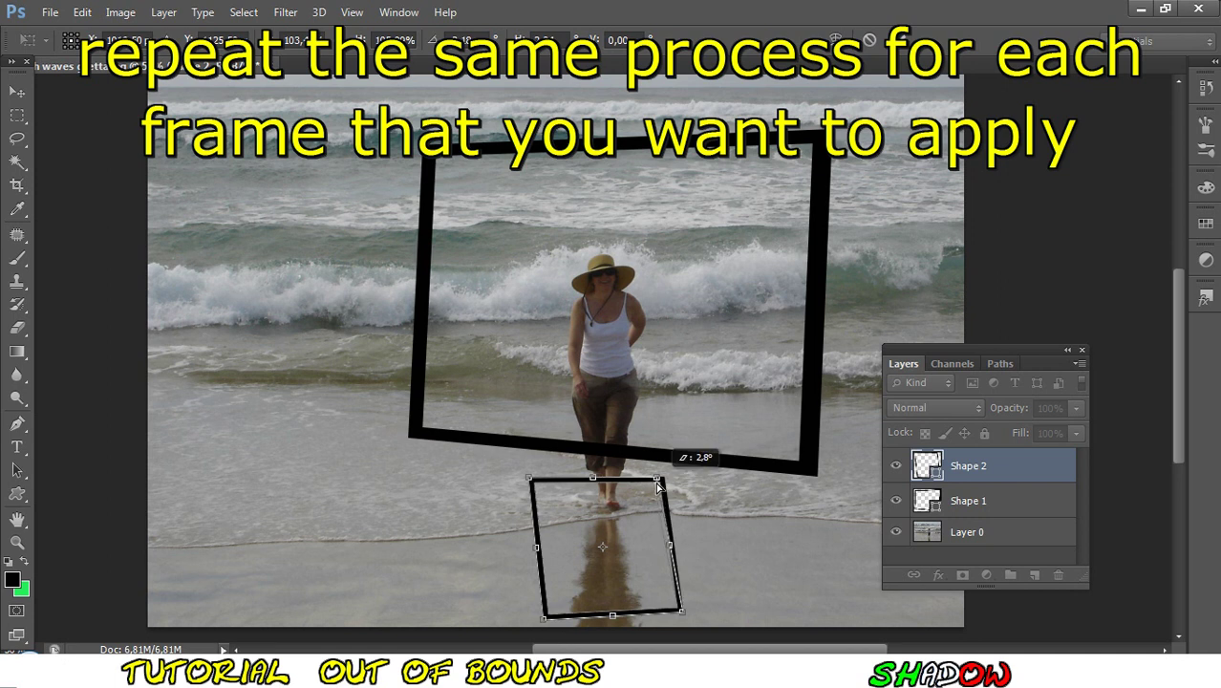
pyautogui.moveTo(679, 617); pyautogui.dragTo(685, 610)
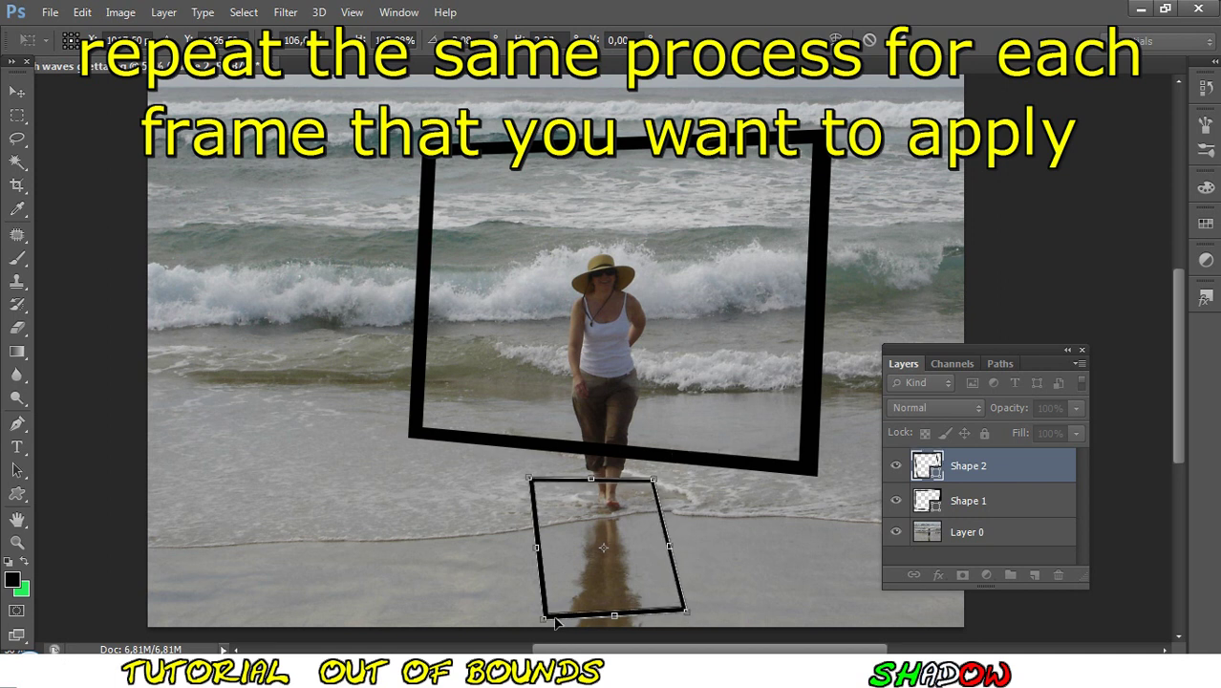
pyautogui.click(890, 40)
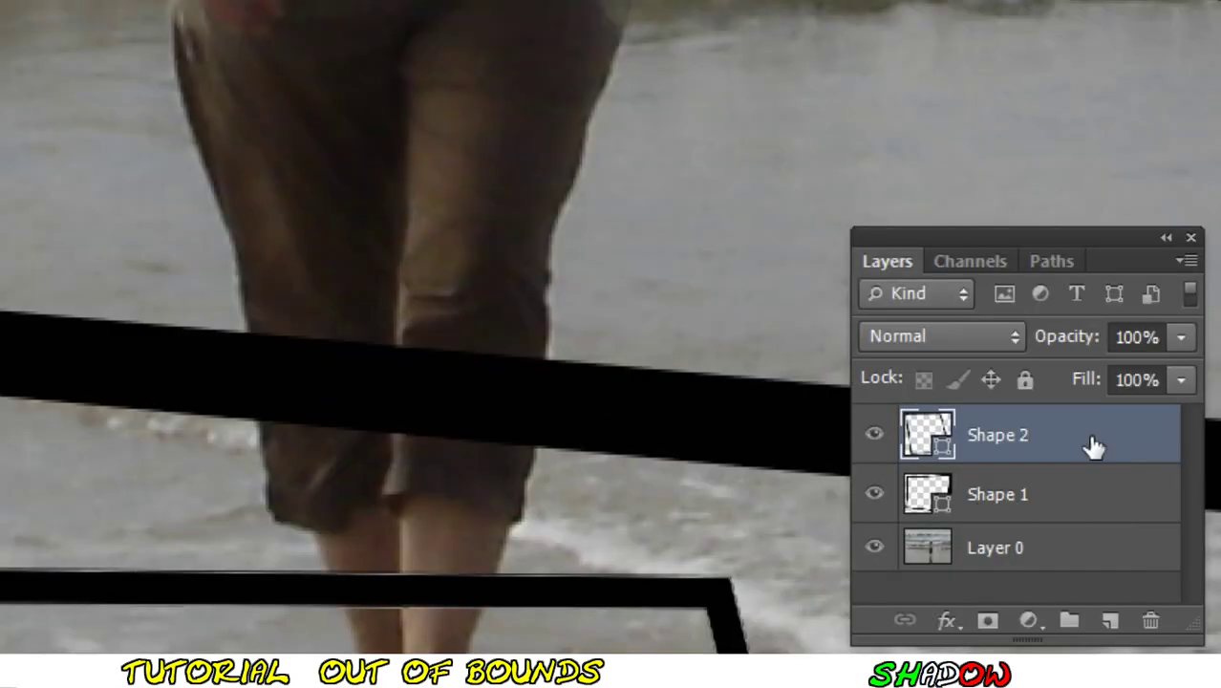
pyautogui.rightClick(1027, 472)
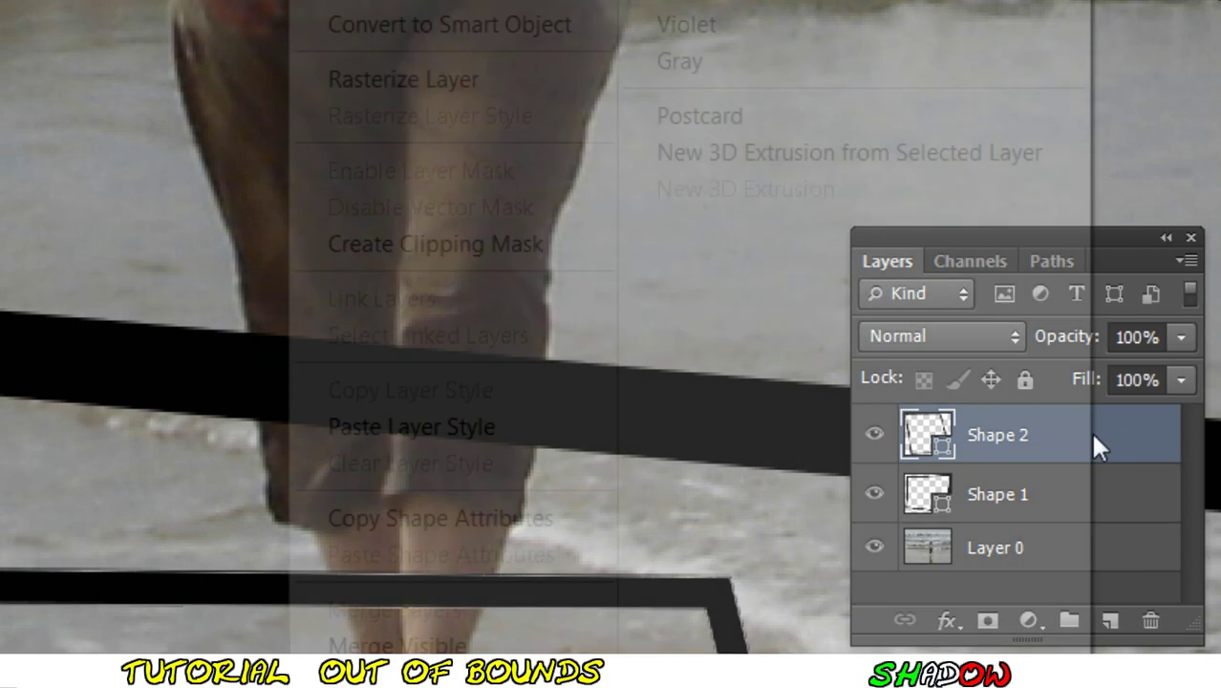
pyautogui.click(473, 76)
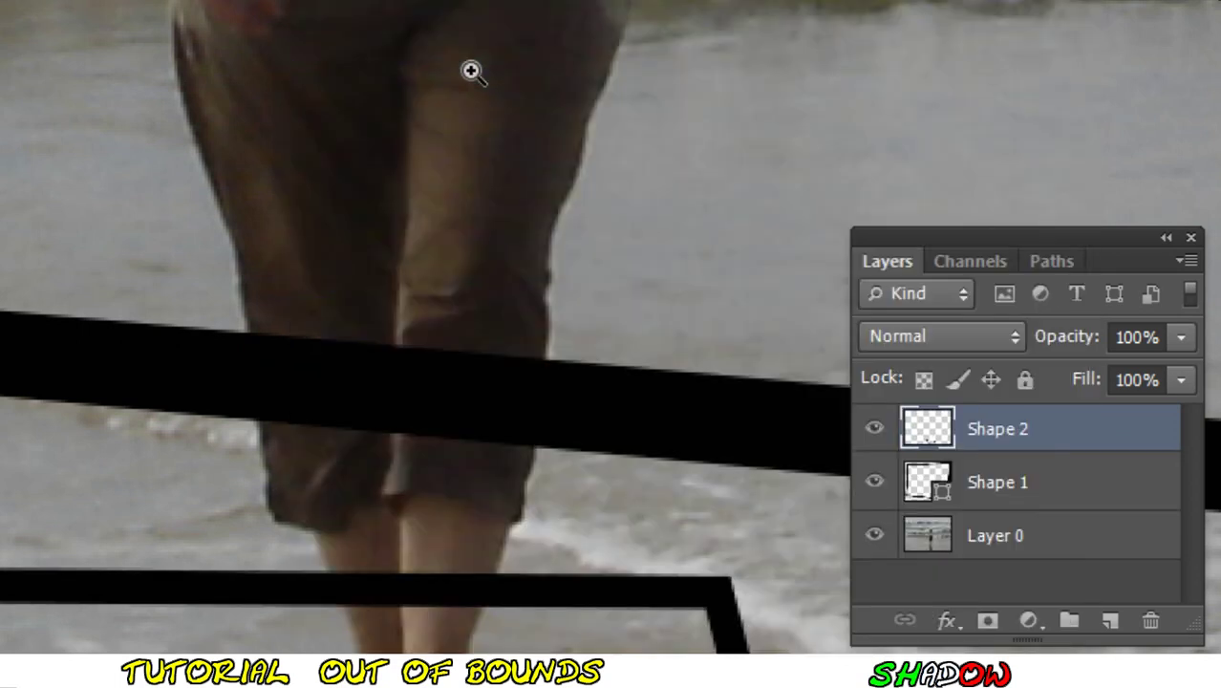
pyautogui.rightClick(1060, 478)
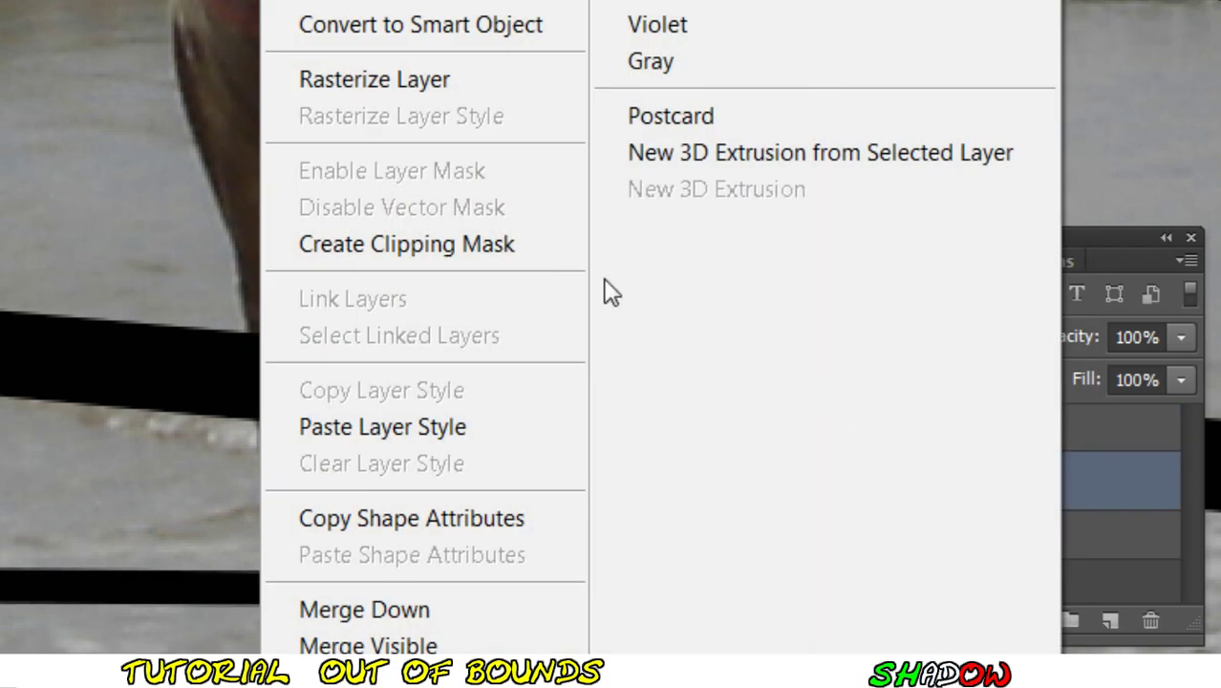
pyautogui.click(431, 80)
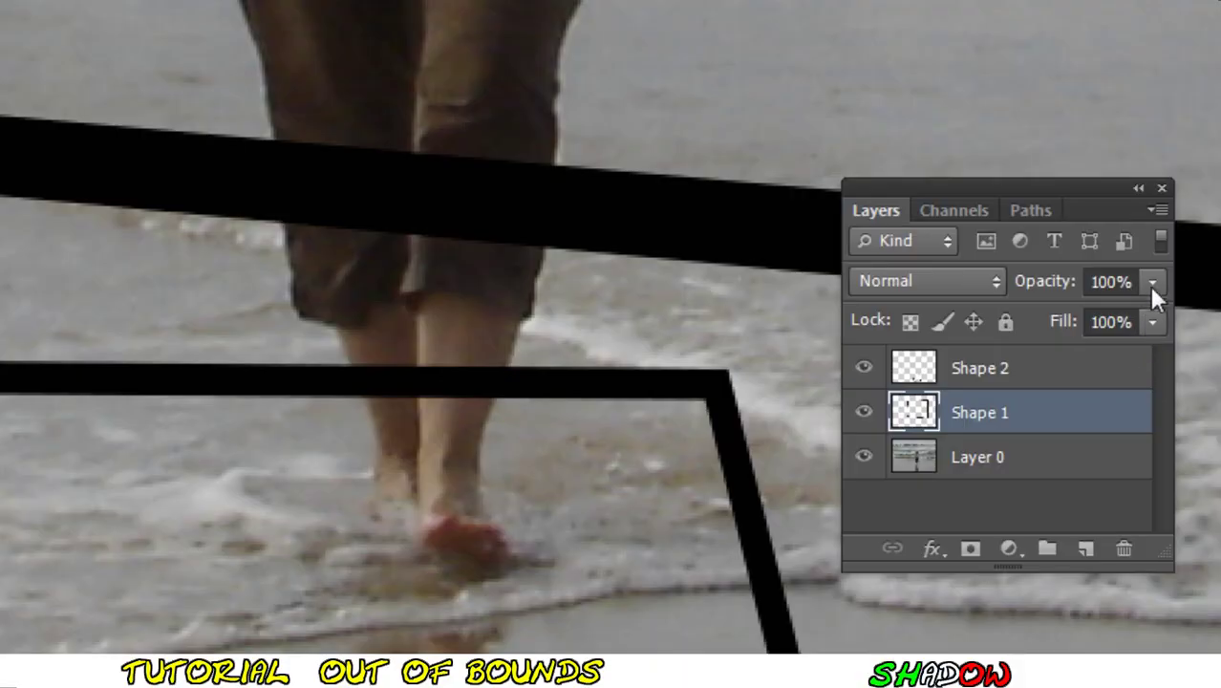
# Step: Lower Shape 1 to 62% opacity and set up the Eraser with a soft round 0%-hardness brush
pyautogui.click(1152, 284)
pyautogui.click(1096, 310)
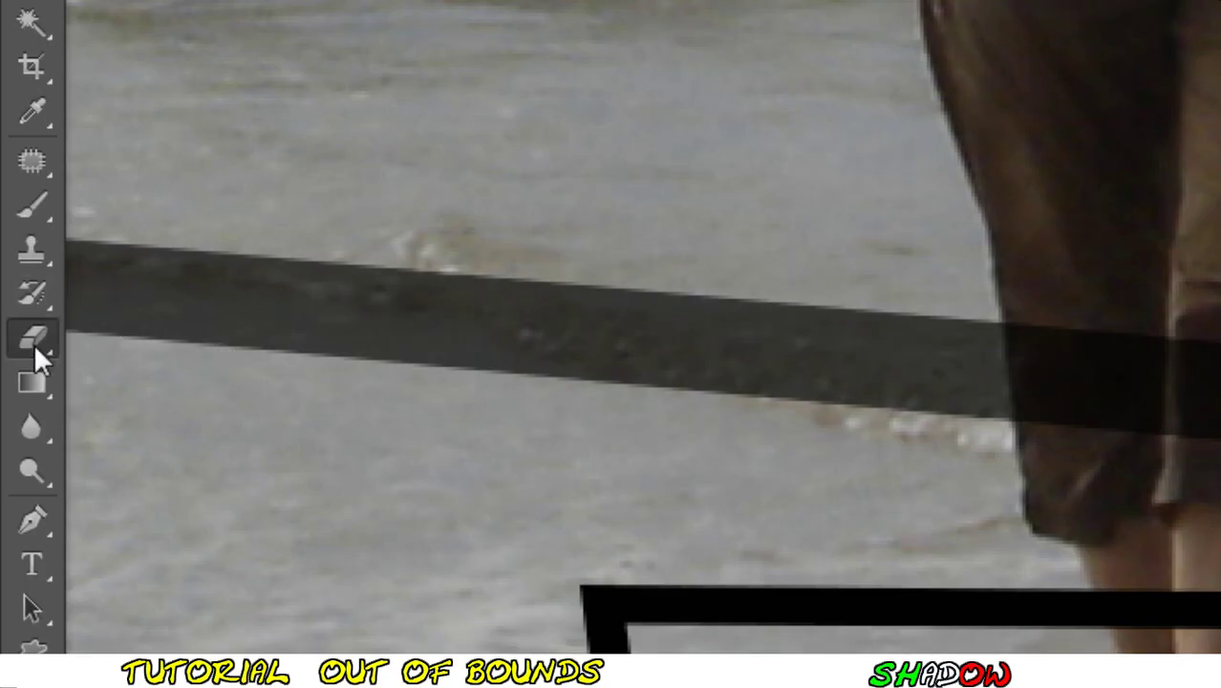
pyautogui.rightClick(35, 346)
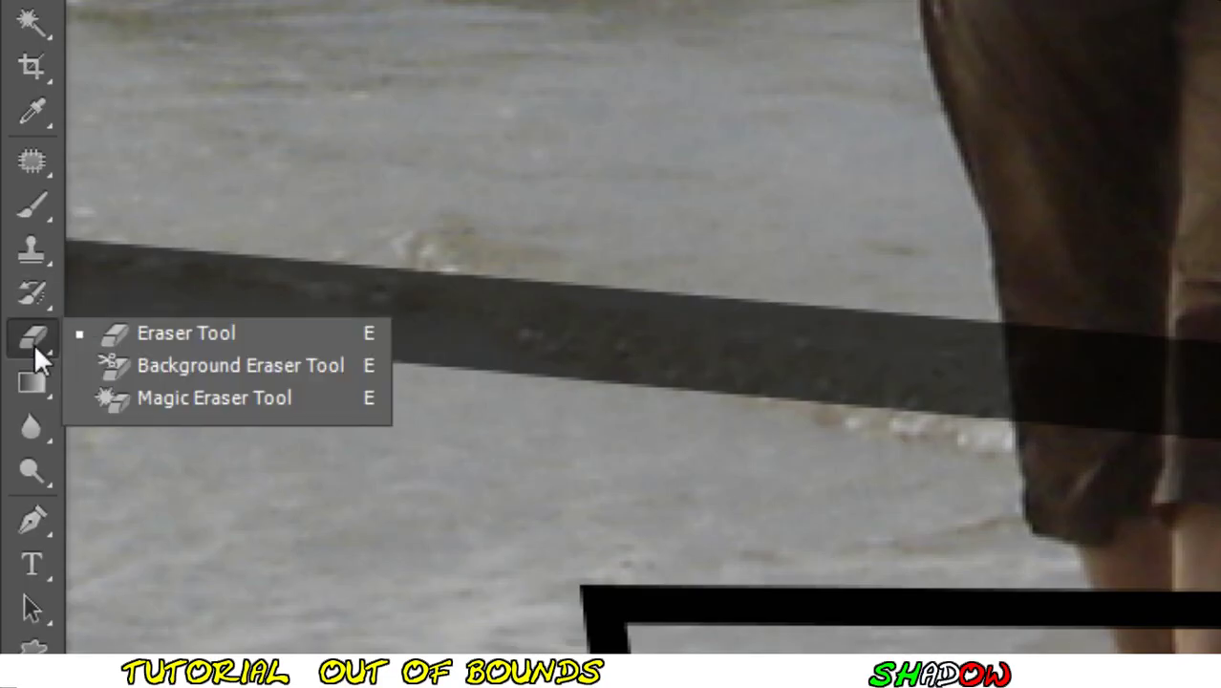
pyautogui.click(146, 332)
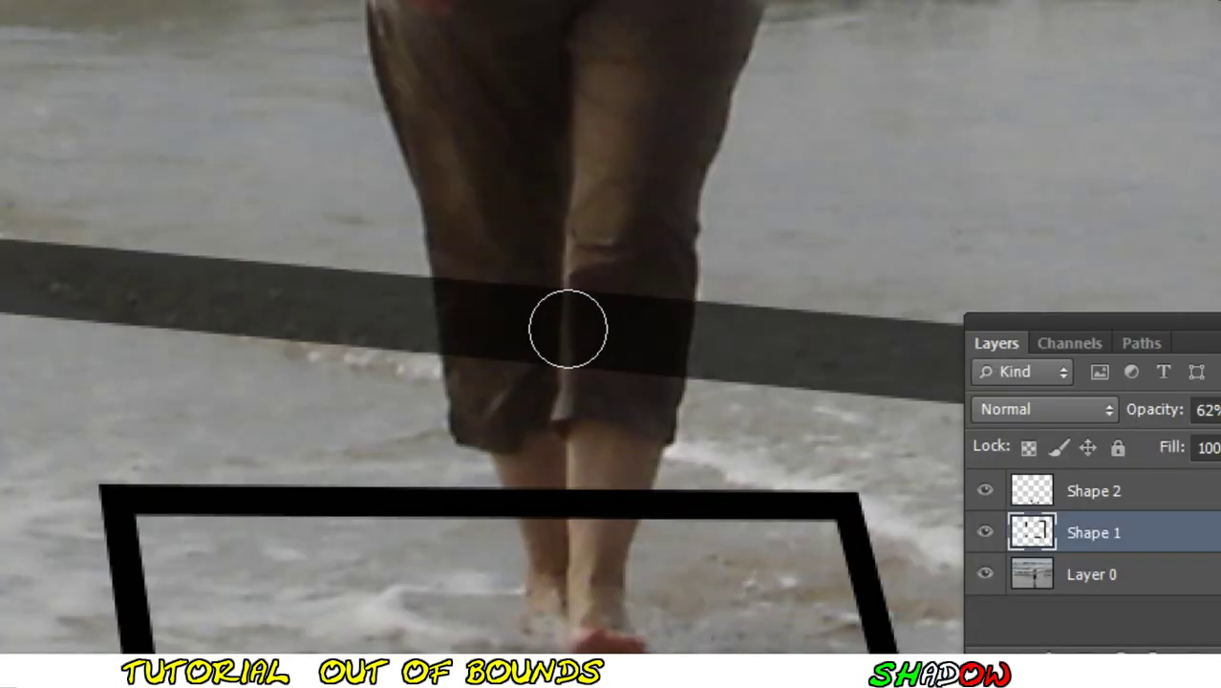
pyautogui.rightClick(604, 328)
pyautogui.click(739, 516)
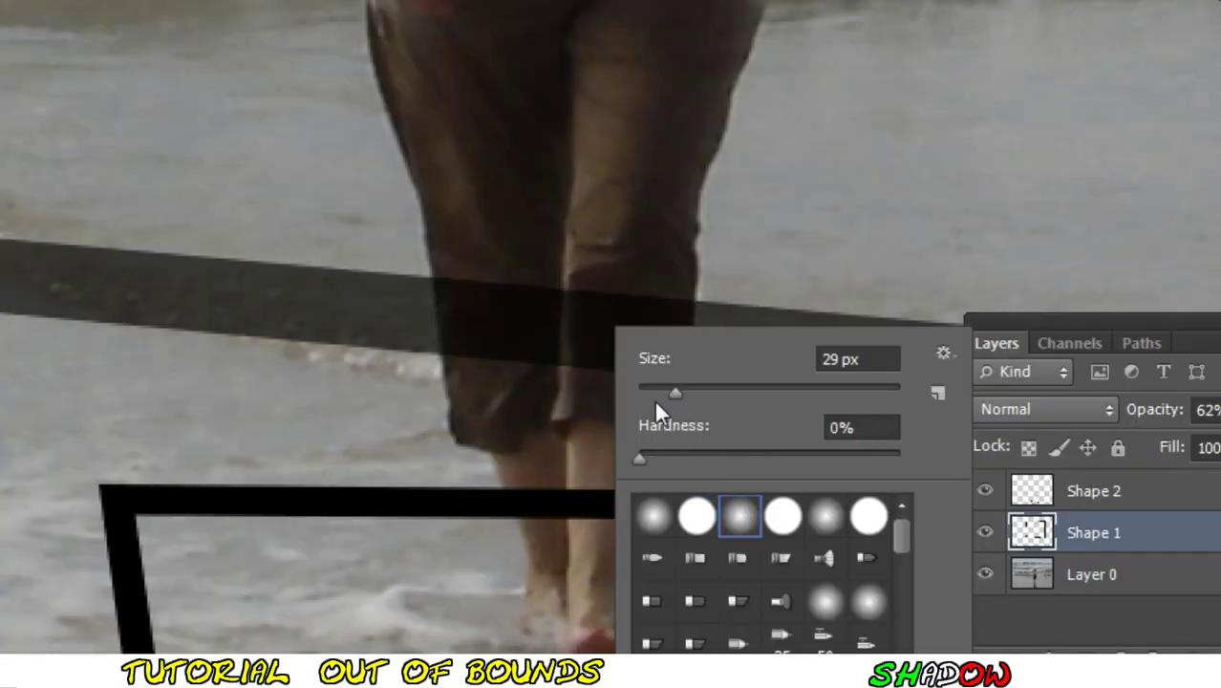
pyautogui.press('Return')
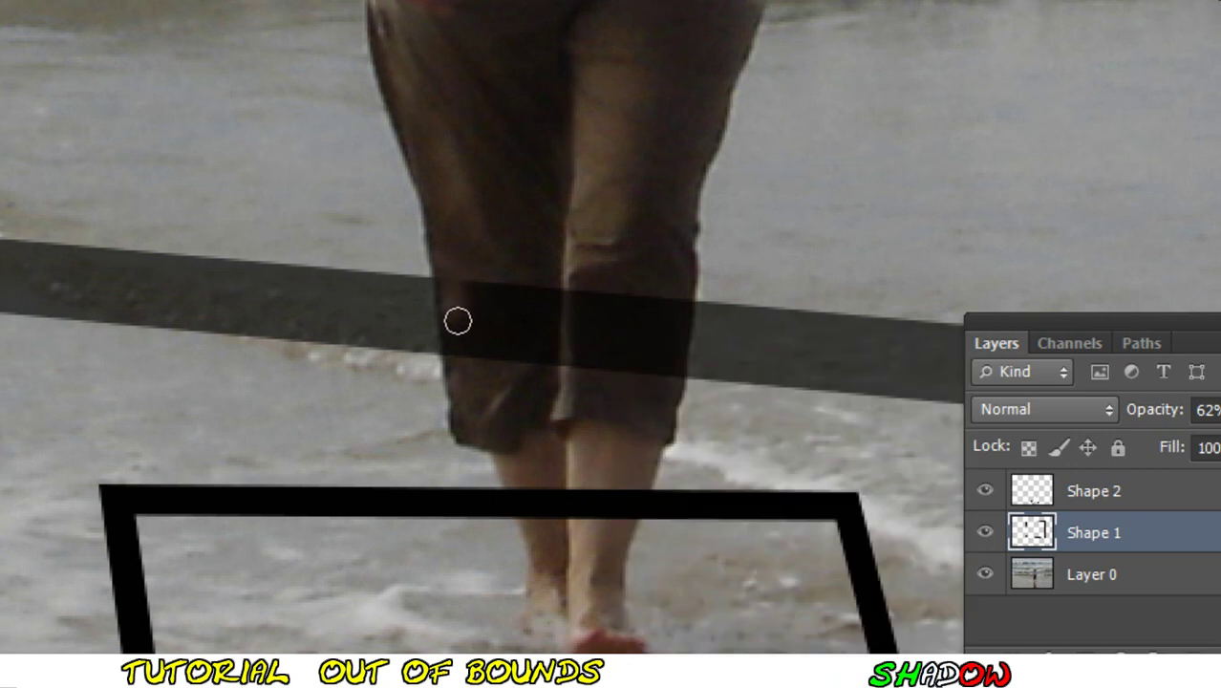
# Step: Erase Shape 1's bar across the woman's trousers and restore its opacity to 100%
pyautogui.moveTo(661, 291); pyautogui.dragTo(666, 359)
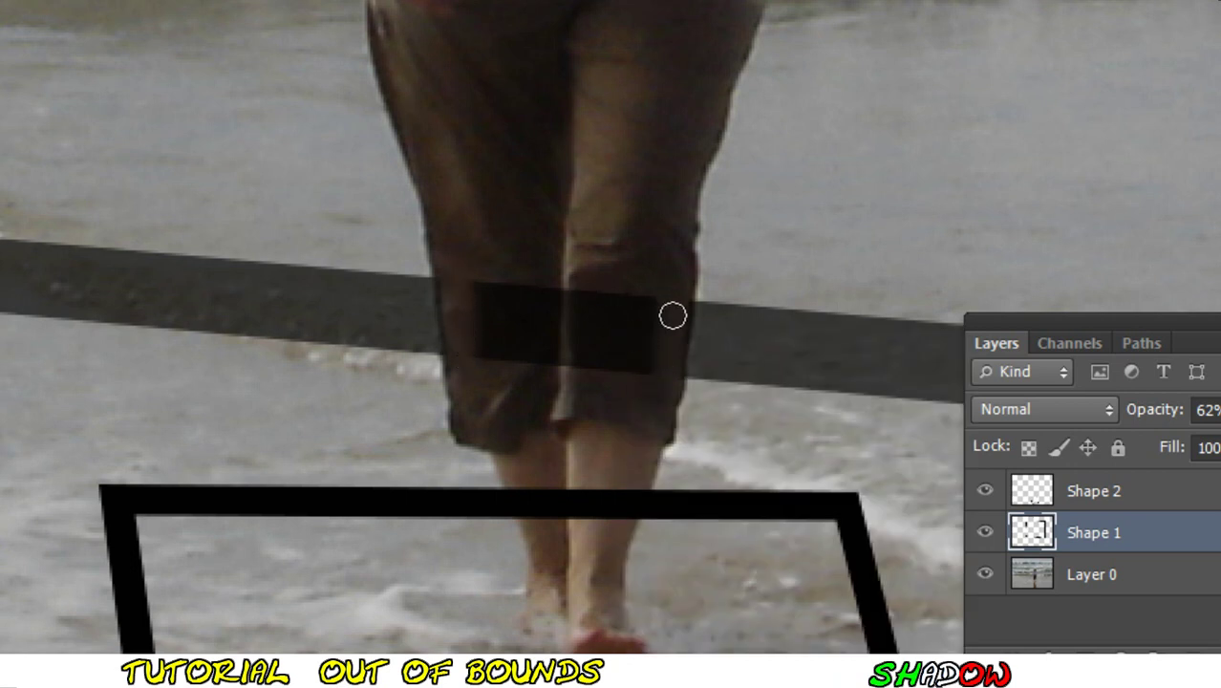
pyautogui.moveTo(671, 304)
pyautogui.mouseDown()
pyautogui.moveTo(537, 287)
pyautogui.moveTo(512, 348)
pyautogui.moveTo(503, 270)
pyautogui.mouseUp()
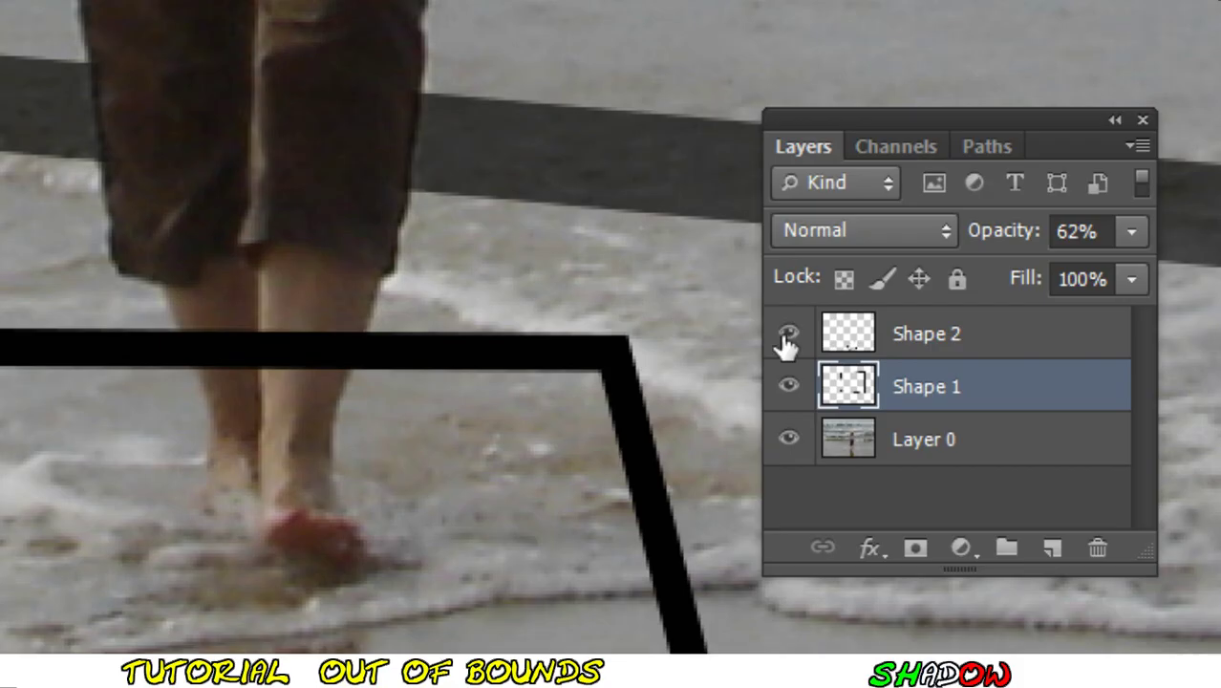
pyautogui.click(1133, 239)
pyautogui.moveTo(1072, 274); pyautogui.dragTo(1177, 276)
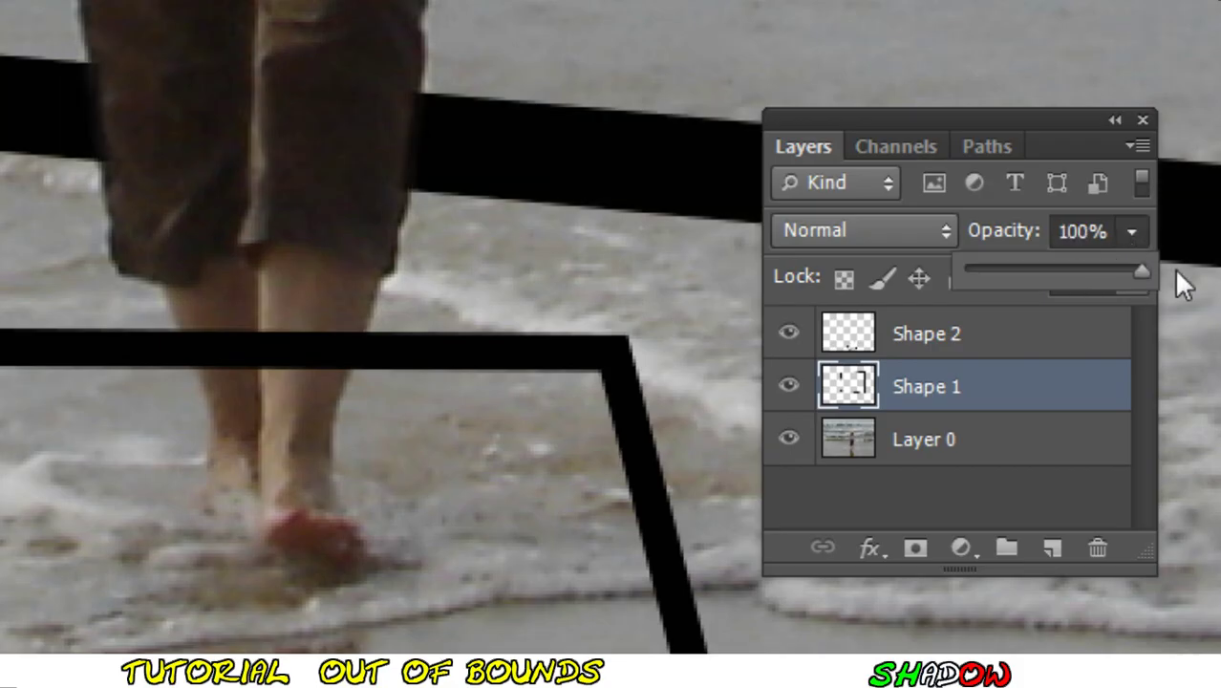
# Step: Select Shape 2, lower it to 62% opacity, and set the eraser size to 9 px
pyautogui.scroll(-5, 456, 249)
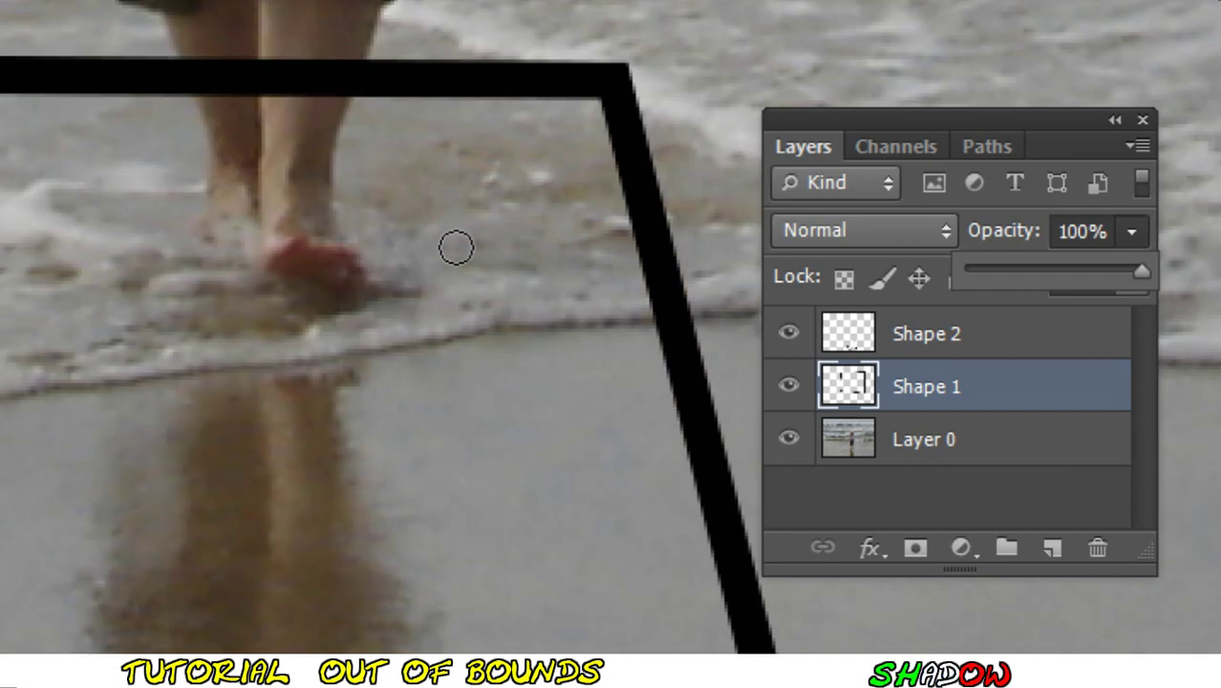
pyautogui.scroll(-1, 456, 248)
pyautogui.click(1036, 356)
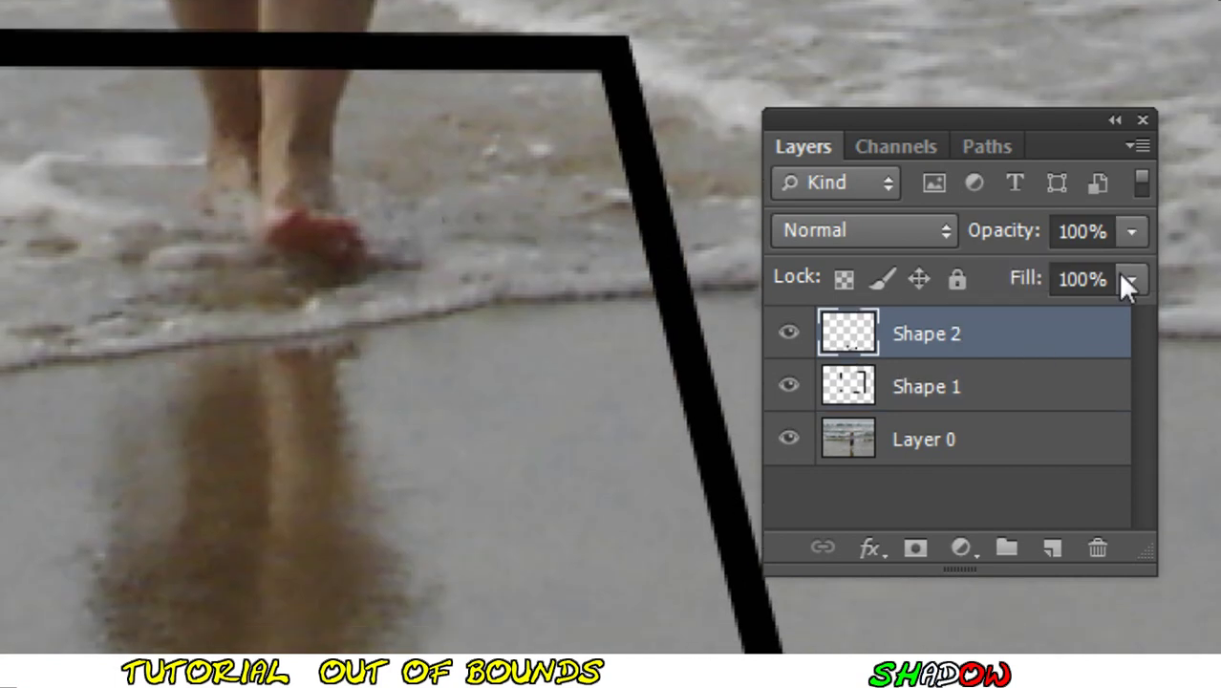
pyautogui.click(1132, 233)
pyautogui.moveTo(1079, 272); pyautogui.dragTo(1063, 273)
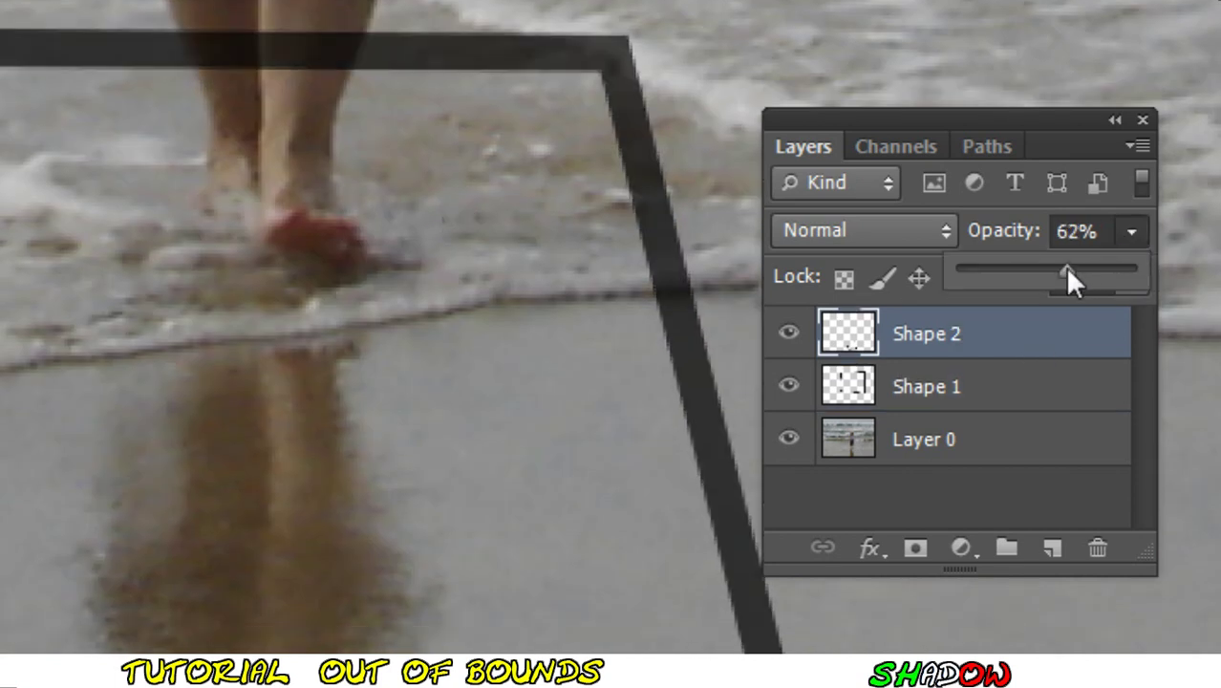
pyautogui.rightClick(653, 330)
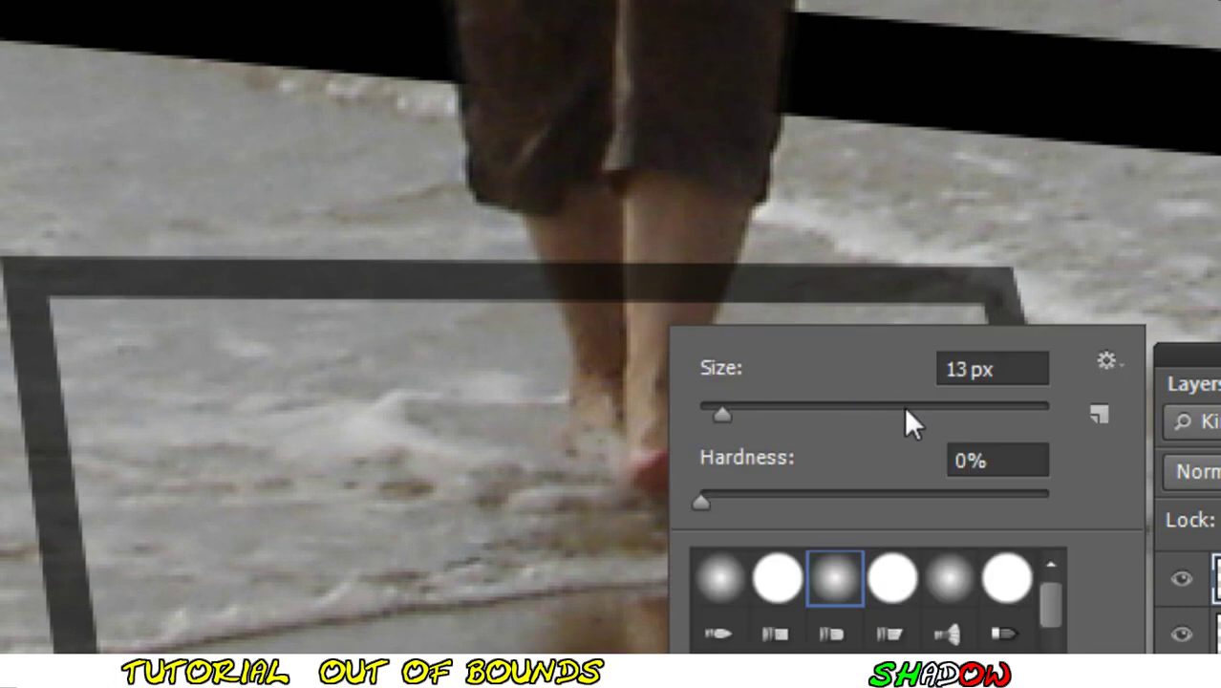
pyautogui.click(967, 370)
pyautogui.write('9')
pyautogui.press('Return')
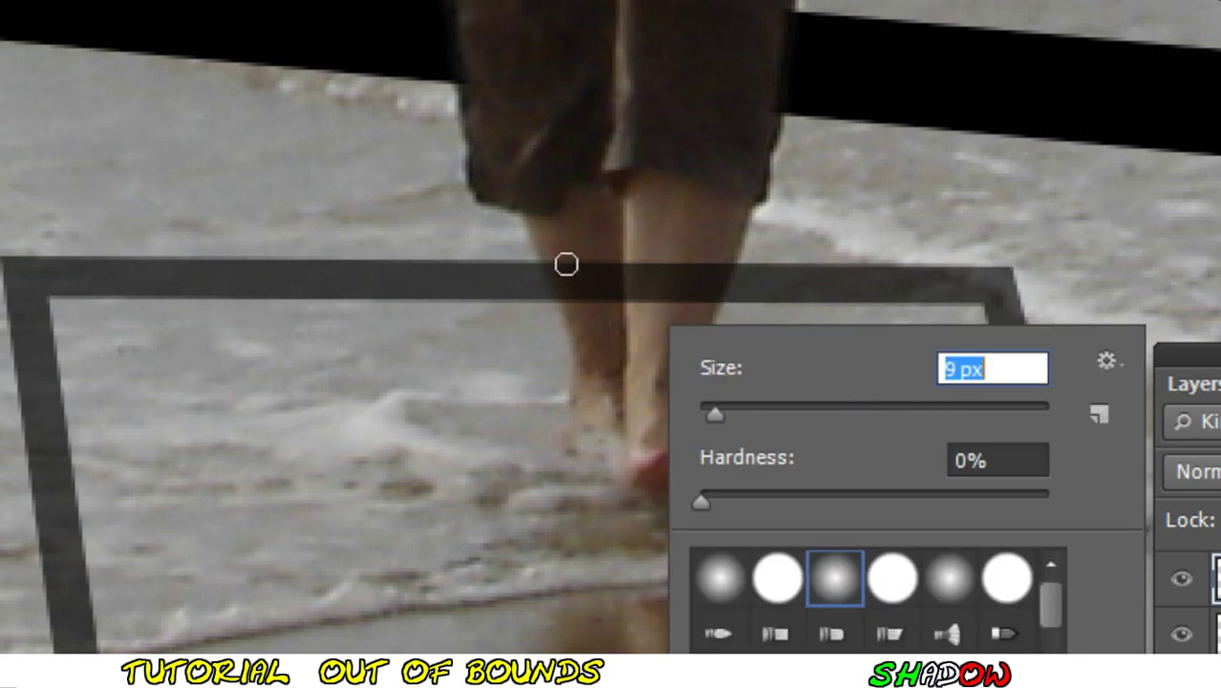
pyautogui.click(574, 277)
# Step: Erase Shape 2's top bar over the right leg, enlarge the eraser to 26 px, and restore 100% opacity
pyautogui.moveTo(684, 272)
pyautogui.mouseDown()
pyautogui.moveTo(709, 278)
pyautogui.moveTo(661, 297)
pyautogui.mouseUp()
pyautogui.rightClick(661, 297)
pyautogui.moveTo(716, 357); pyautogui.dragTo(727, 357)
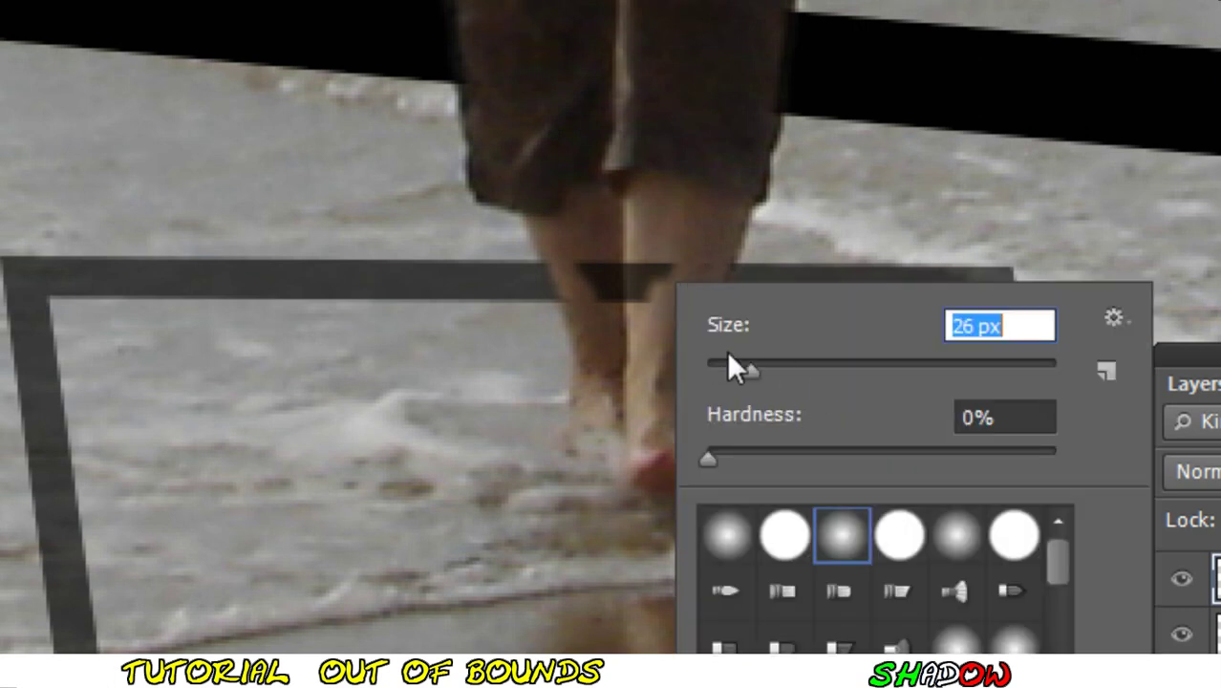
pyautogui.press('Return')
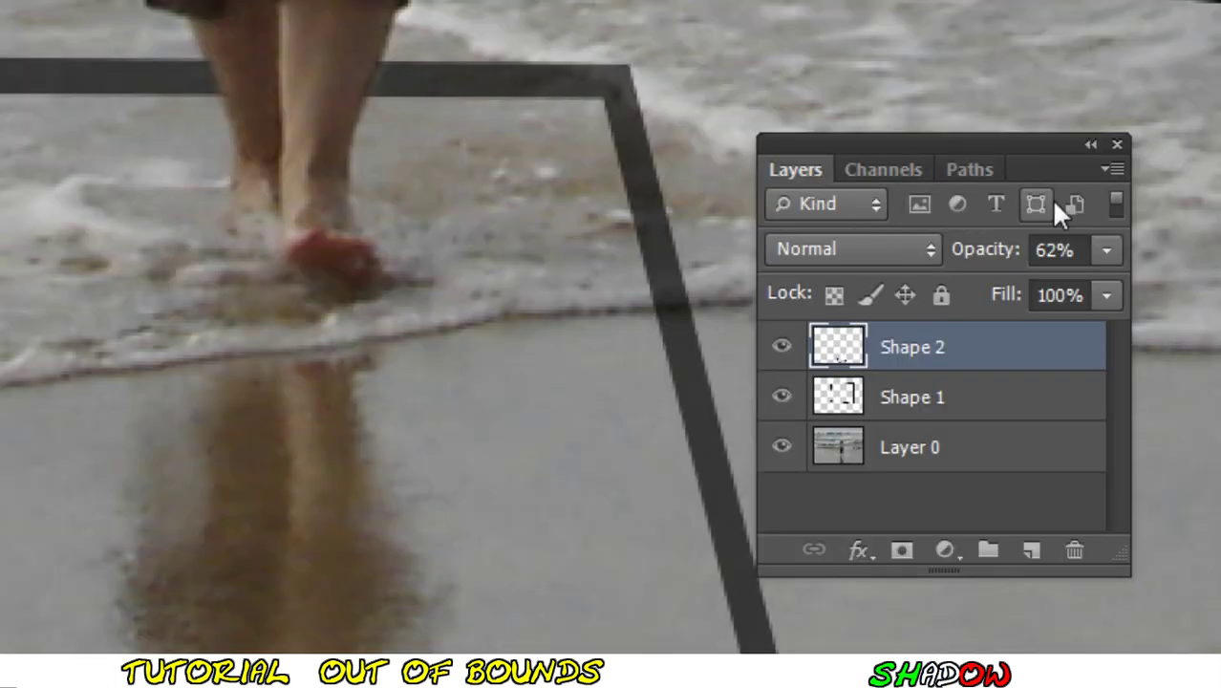
pyautogui.click(1105, 251)
pyautogui.moveTo(1050, 282); pyautogui.dragTo(1124, 287)
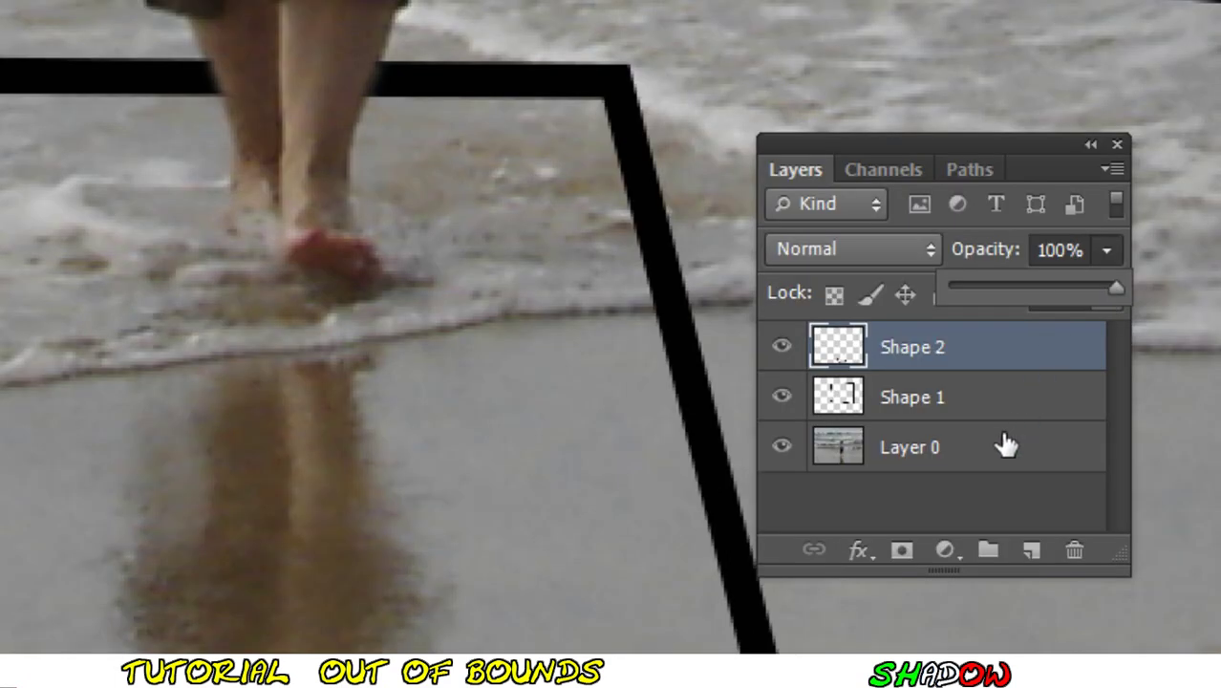
# Step: On Layer 0, erase the photo along both sides of the woman's trouser legs
pyautogui.click(988, 458)
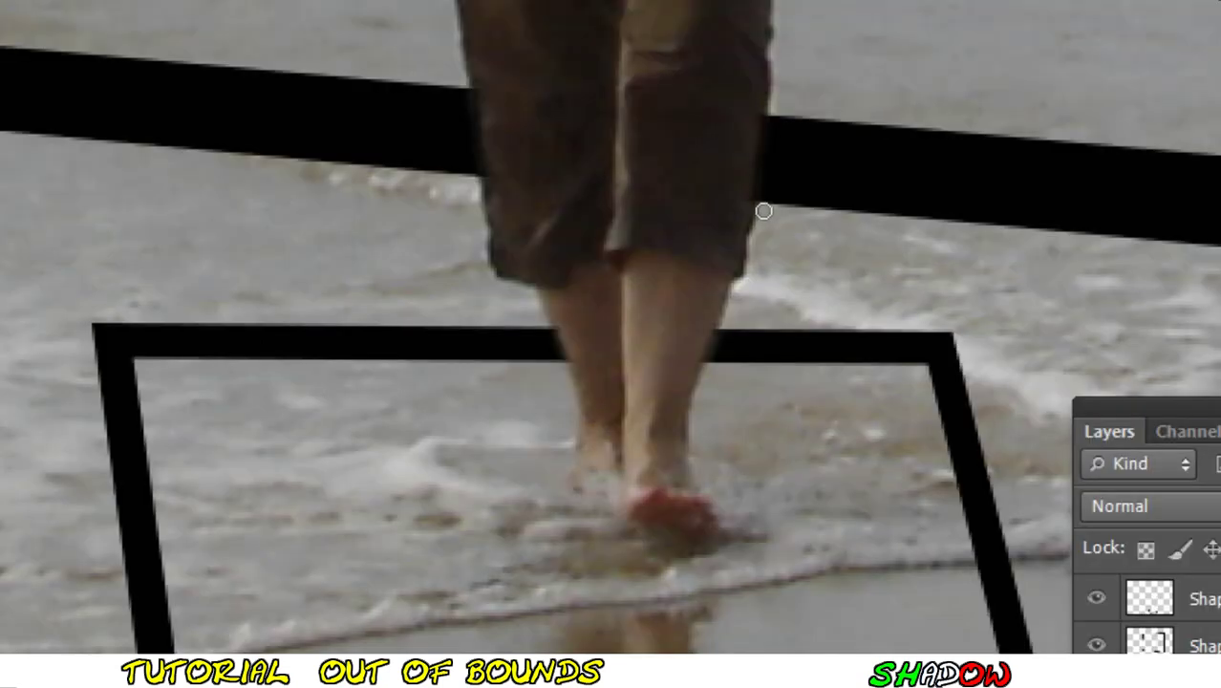
pyautogui.moveTo(762, 204)
pyautogui.mouseDown()
pyautogui.moveTo(737, 291)
pyautogui.moveTo(750, 341)
pyautogui.mouseUp()
pyautogui.moveTo(465, 174)
pyautogui.mouseDown()
pyautogui.moveTo(518, 321)
pyautogui.moveTo(453, 172)
pyautogui.mouseUp()
pyautogui.rightClick(564, 354)
pyautogui.press('Return')
pyautogui.moveTo(520, 323)
pyautogui.mouseDown()
pyautogui.moveTo(450, 199)
pyautogui.moveTo(497, 325)
pyautogui.mouseUp()
pyautogui.moveTo(777, 307)
pyautogui.mouseDown()
pyautogui.moveTo(757, 276)
pyautogui.moveTo(790, 205)
pyautogui.moveTo(747, 300)
pyautogui.mouseUp()
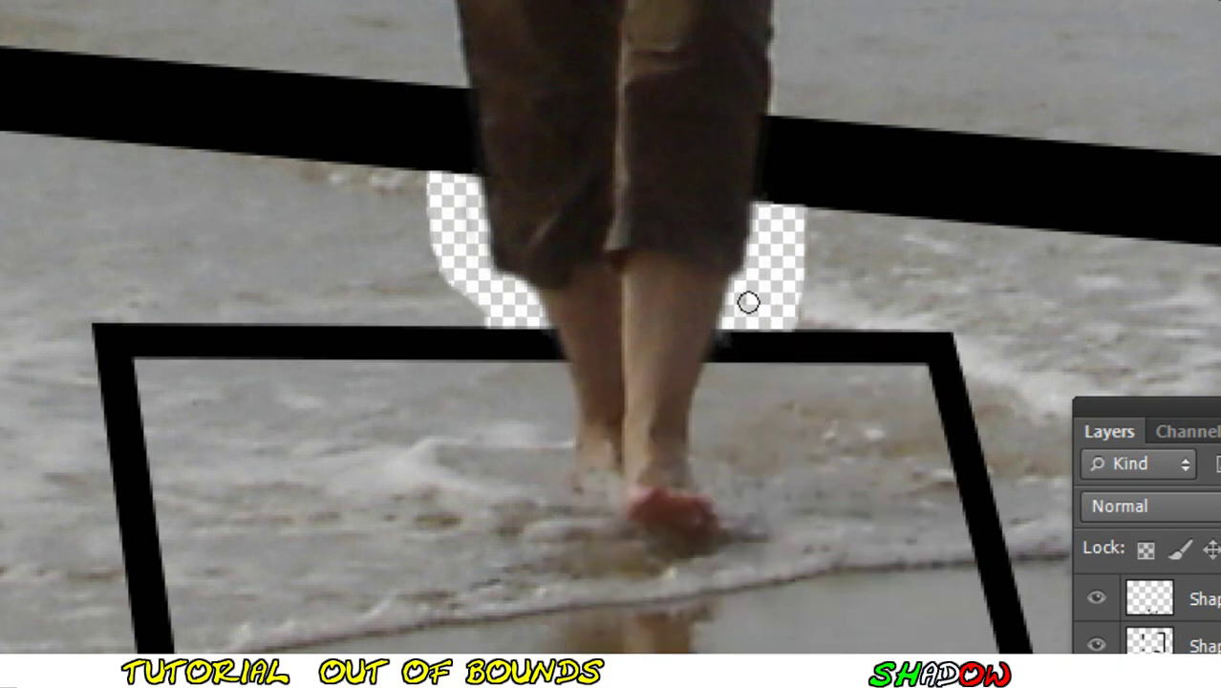
# Step: Enlarge the eraser to 25 px and erase the remaining photo between the frames beside the legs
pyautogui.rightClick(807, 306)
pyautogui.moveTo(869, 380); pyautogui.dragTo(891, 387)
pyautogui.press('Return')
pyautogui.moveTo(478, 306)
pyautogui.mouseDown()
pyautogui.moveTo(379, 294)
pyautogui.moveTo(453, 307)
pyautogui.moveTo(112, 150)
pyautogui.moveTo(139, 259)
pyautogui.moveTo(114, 212)
pyautogui.mouseUp()
pyautogui.moveTo(984, 330)
pyautogui.mouseDown()
pyautogui.moveTo(940, 319)
pyautogui.moveTo(994, 215)
pyautogui.moveTo(833, 266)
pyautogui.mouseUp()
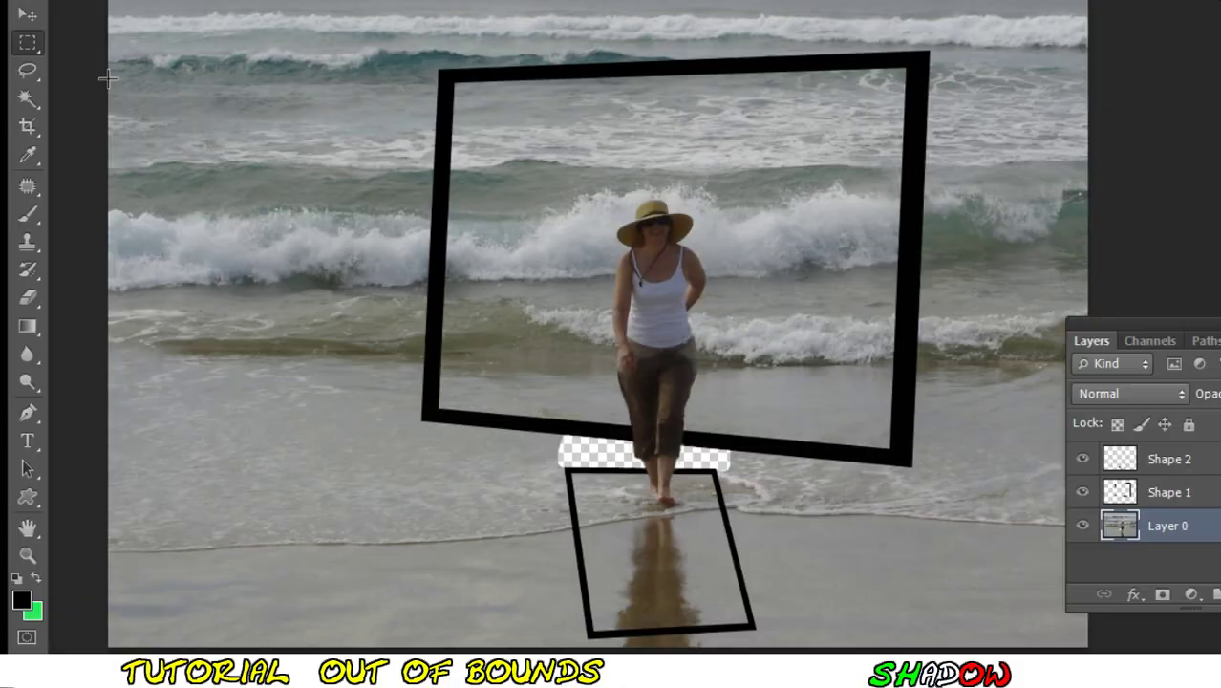
# Step: Marquee-select and delete the photo strips left of, above and right of the top frame
pyautogui.moveTo(108, 9); pyautogui.dragTo(410, 642)
pyautogui.press('Delete')
pyautogui.scroll(2, 375, 361)
pyautogui.moveTo(1125, 21); pyautogui.dragTo(332, 150)
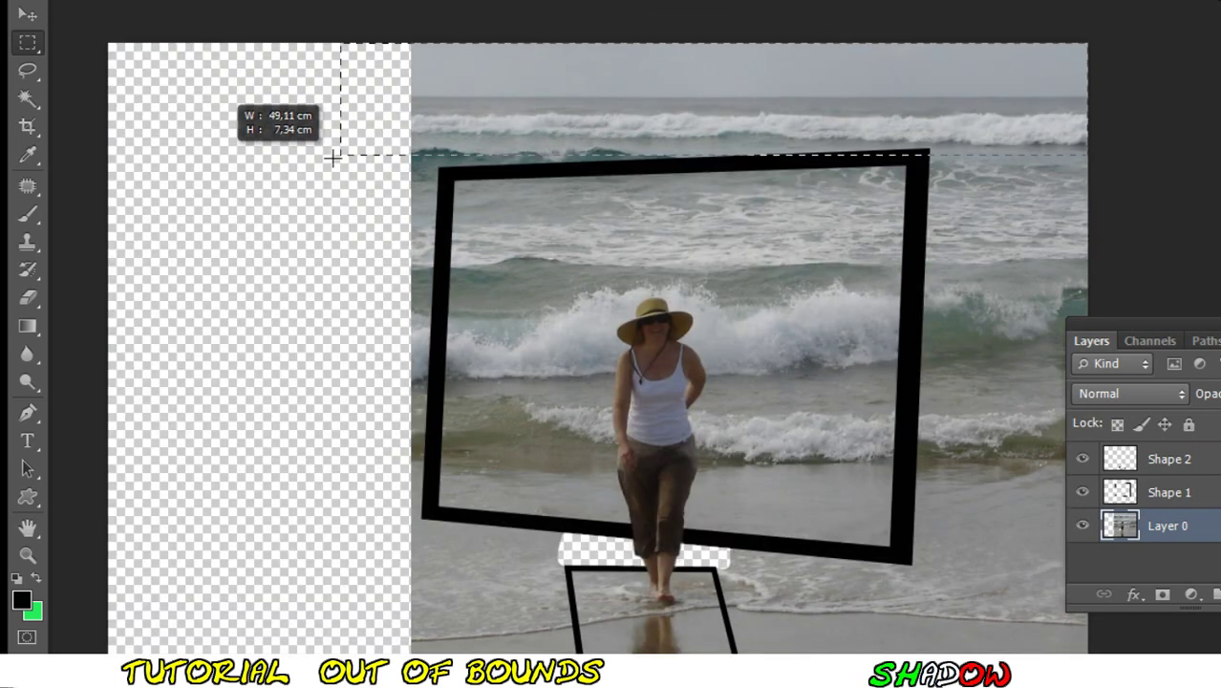
pyautogui.press('Delete')
pyautogui.moveTo(991, 326); pyautogui.dragTo(954, 622)
pyautogui.press('Delete')
pyautogui.scroll(-3, 998, 409)
pyautogui.press('Delete')
# Step: Delete the photo blocks beside and left of the small frame, then zoom in
pyautogui.moveTo(1020, 374); pyautogui.dragTo(783, 543)
pyautogui.press('Delete')
pyautogui.moveTo(368, 332); pyautogui.dragTo(550, 546)
pyautogui.press('Delete')
pyautogui.scroll(3, 92, 529)
pyautogui.click(26, 555)
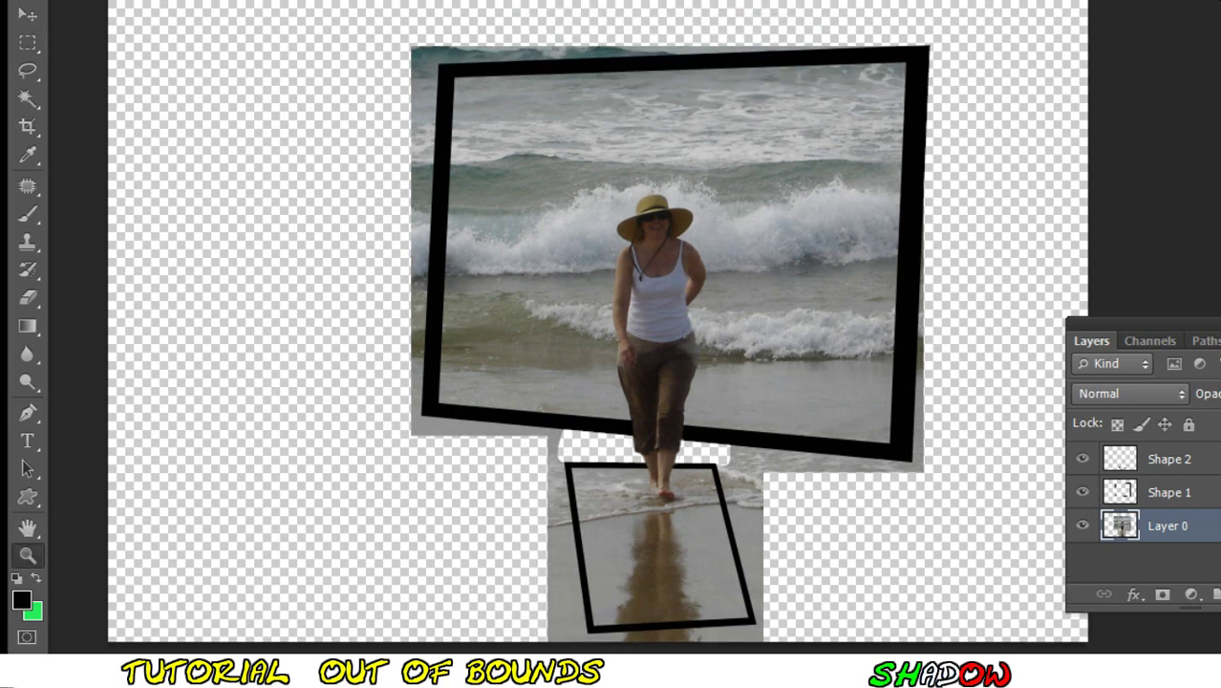
pyautogui.click(394, 115)
pyautogui.scroll(1, 444, 122)
# Step: With an enlarged eraser, erase the leftover photo strip above the top frame
pyautogui.press('e')
pyautogui.rightClick(674, 27)
pyautogui.click(806, 84)
pyautogui.moveTo(580, 60)
pyautogui.mouseDown()
pyautogui.moveTo(774, 60)
pyautogui.moveTo(502, 60)
pyautogui.moveTo(398, 159)
pyautogui.moveTo(879, 55)
pyautogui.moveTo(1103, 141)
pyautogui.moveTo(1072, 245)
pyautogui.moveTo(972, 268)
pyautogui.moveTo(864, 322)
pyautogui.moveTo(597, 229)
pyautogui.moveTo(396, 220)
pyautogui.mouseUp()
pyautogui.scroll(-1, 1103, 142)
pyautogui.scroll(-1, 1092, 186)
pyautogui.scroll(2, 409, 112)
pyautogui.moveTo(409, 113)
pyautogui.mouseDown()
pyautogui.moveTo(376, 166)
pyautogui.moveTo(390, 450)
pyautogui.mouseUp()
# Step: With a smaller eraser, clean the leftover photo left, below and right of the lower frame
pyautogui.scroll(-2, 389, 450)
pyautogui.hotkey('ctrl', '+')
pyautogui.press('[')
pyautogui.press('[')
pyautogui.press('[')
pyautogui.moveTo(580, 275)
pyautogui.mouseDown()
pyautogui.moveTo(623, 602)
pyautogui.moveTo(567, 305)
pyautogui.moveTo(564, 611)
pyautogui.mouseUp()
pyautogui.moveTo(992, 581)
pyautogui.mouseDown()
pyautogui.moveTo(774, 584)
pyautogui.moveTo(933, 604)
pyautogui.moveTo(821, 597)
pyautogui.mouseUp()
pyautogui.moveTo(899, 252)
pyautogui.mouseDown()
pyautogui.moveTo(955, 477)
pyautogui.moveTo(945, 351)
pyautogui.moveTo(959, 578)
pyautogui.mouseUp()
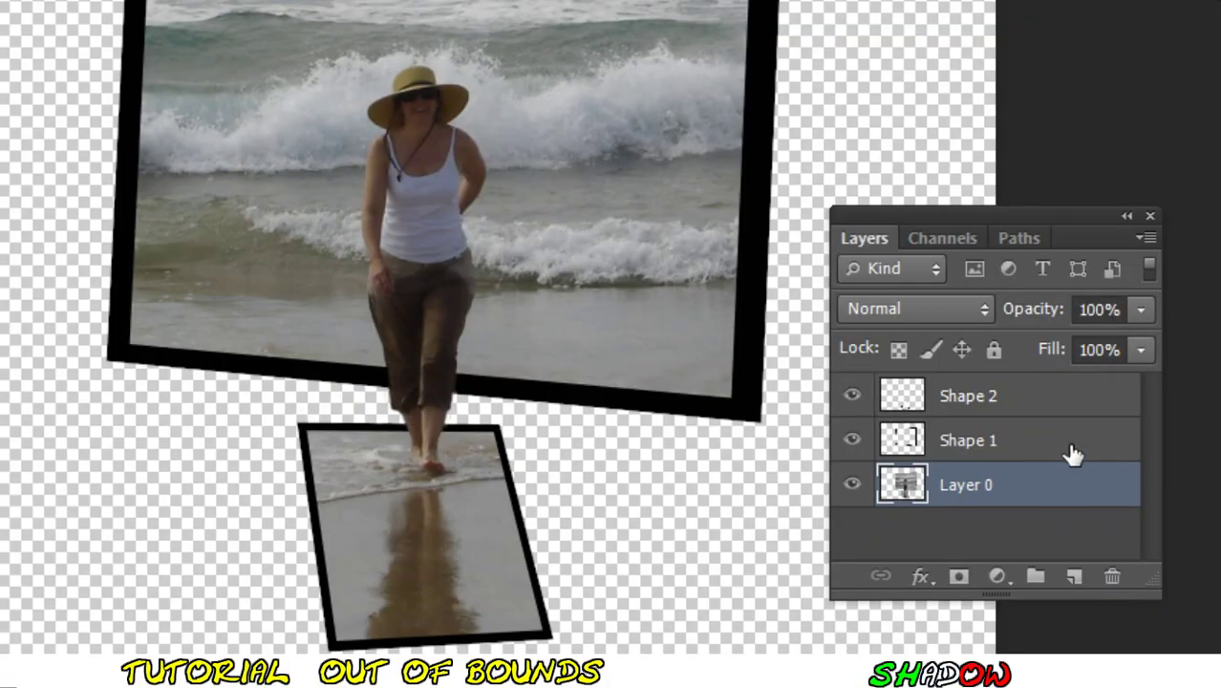
# Step: Select Layer 0, Shape 1 and Shape 2, then scale them proportionally to about 36.55 × 42.30 cm
pyautogui.keyDown('ctrl'); pyautogui.click(1064, 453); pyautogui.keyUp('ctrl')
pyautogui.keyDown('ctrl'); pyautogui.click(1066, 411); pyautogui.keyUp('ctrl')
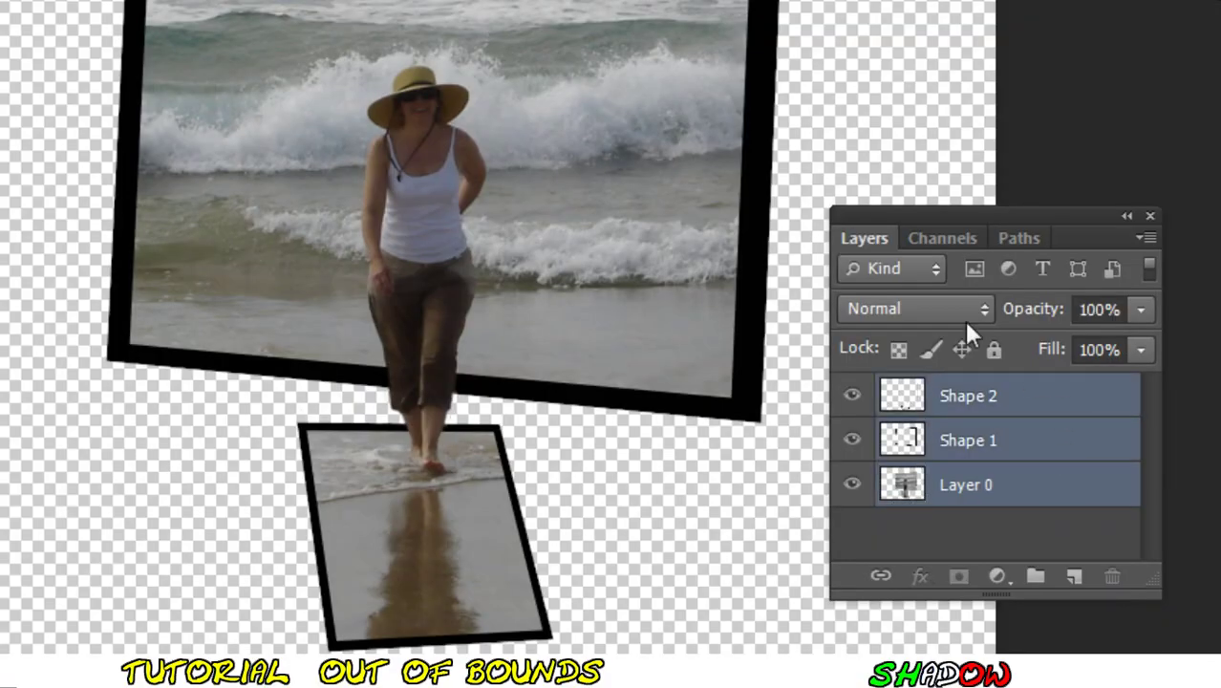
pyautogui.moveTo(730, 294); pyautogui.dragTo(640, 270)
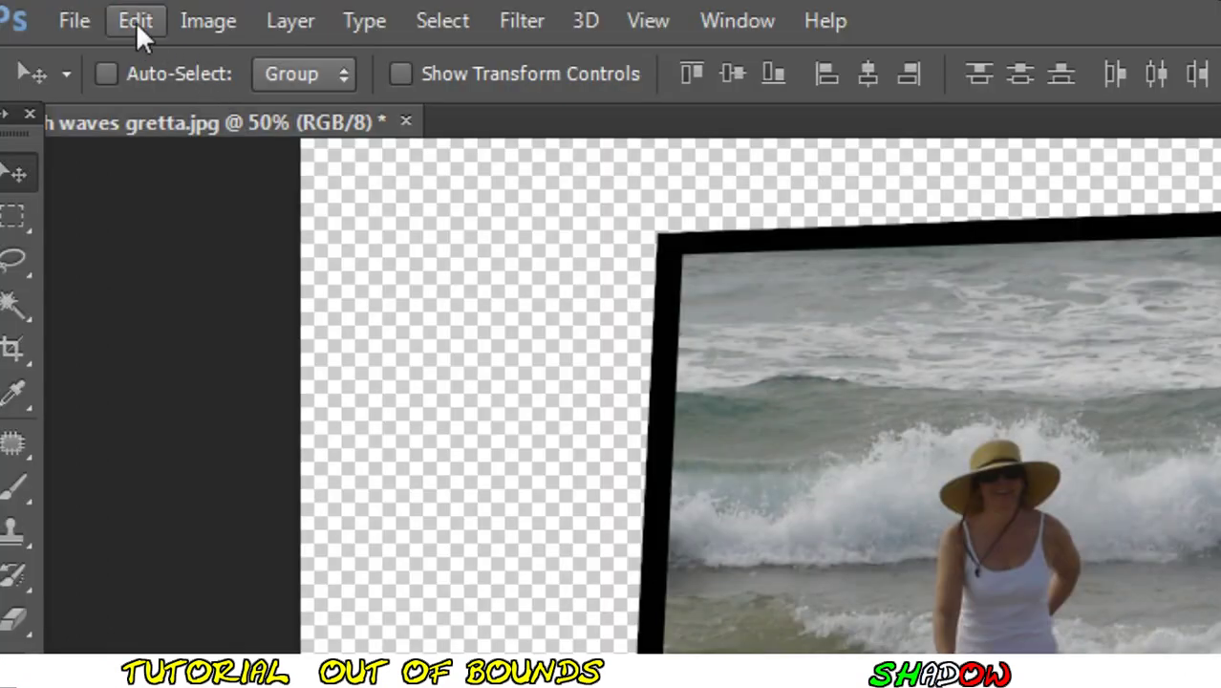
pyautogui.click(136, 23)
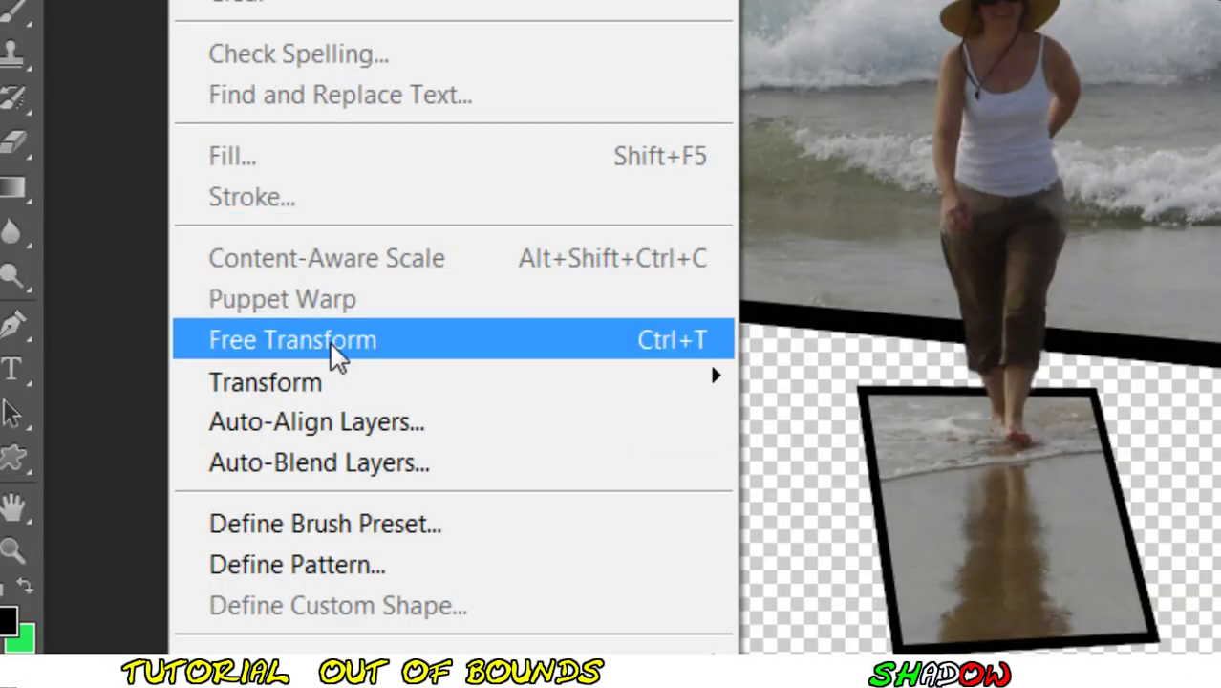
pyautogui.click(336, 357)
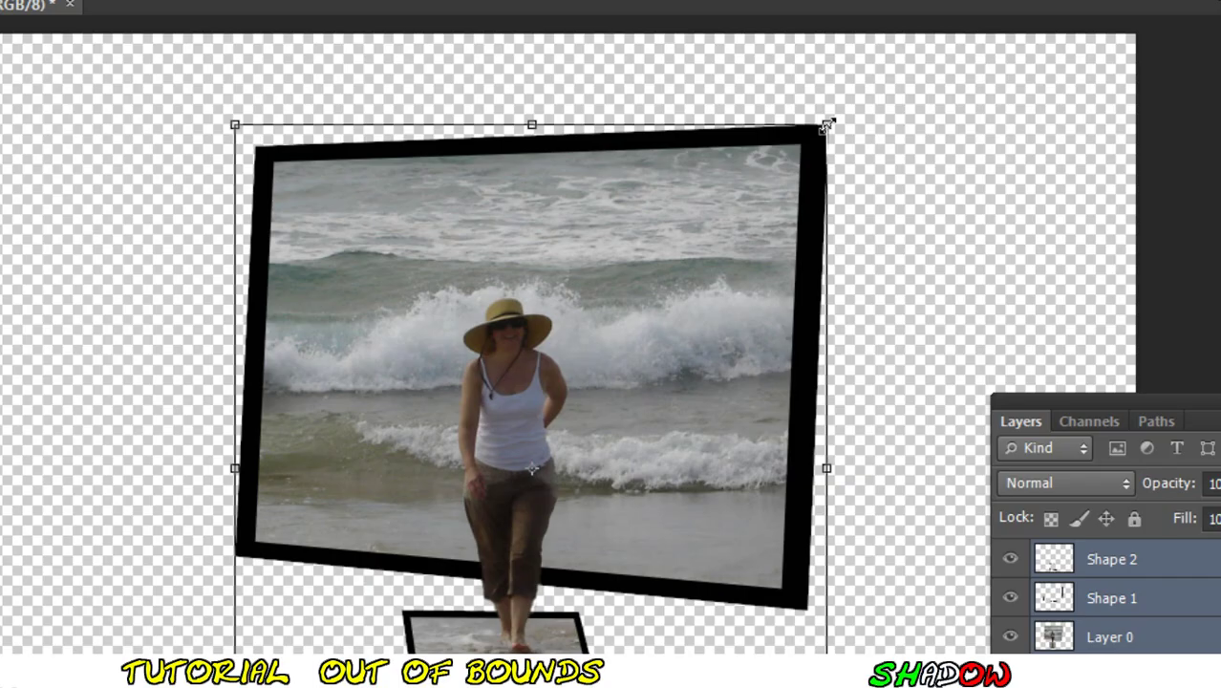
pyautogui.moveTo(827, 75); pyautogui.dragTo(926, 90)
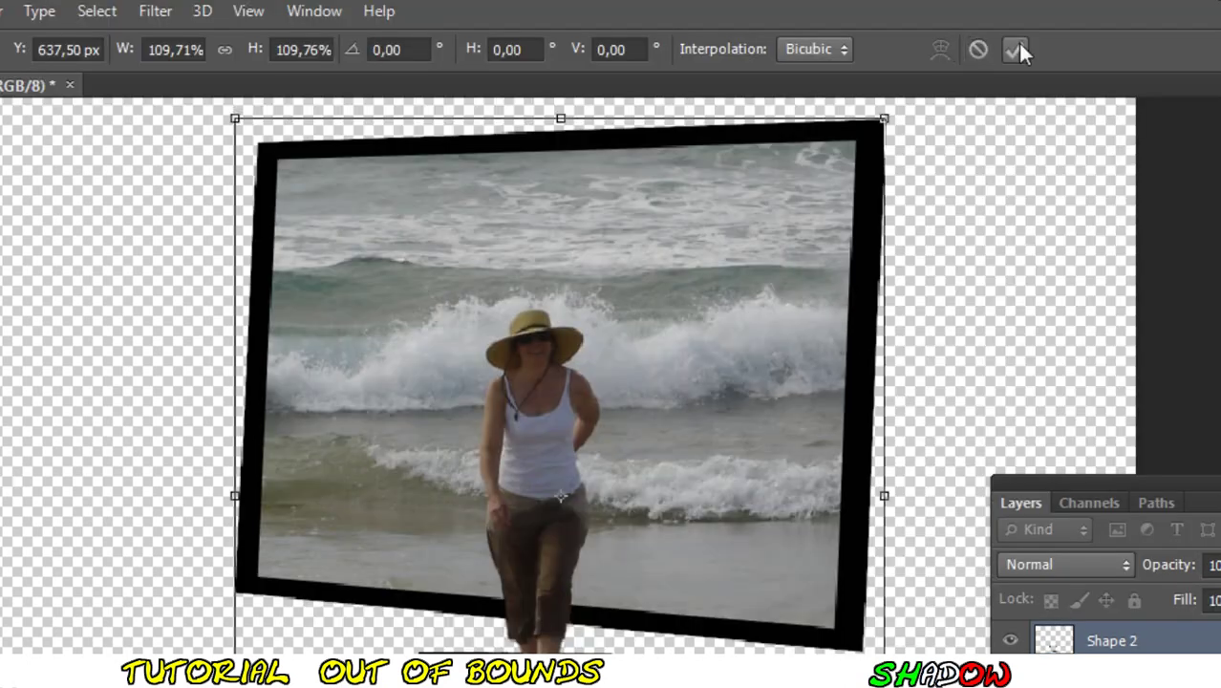
pyautogui.click(1017, 46)
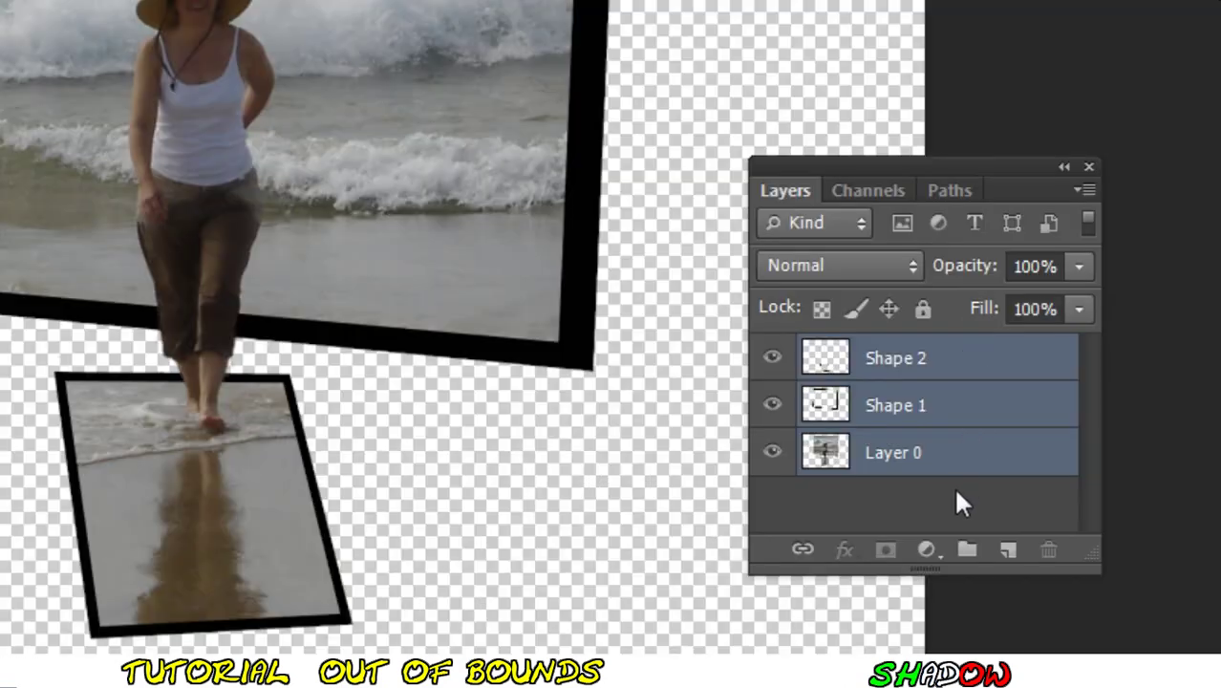
pyautogui.click(956, 493)
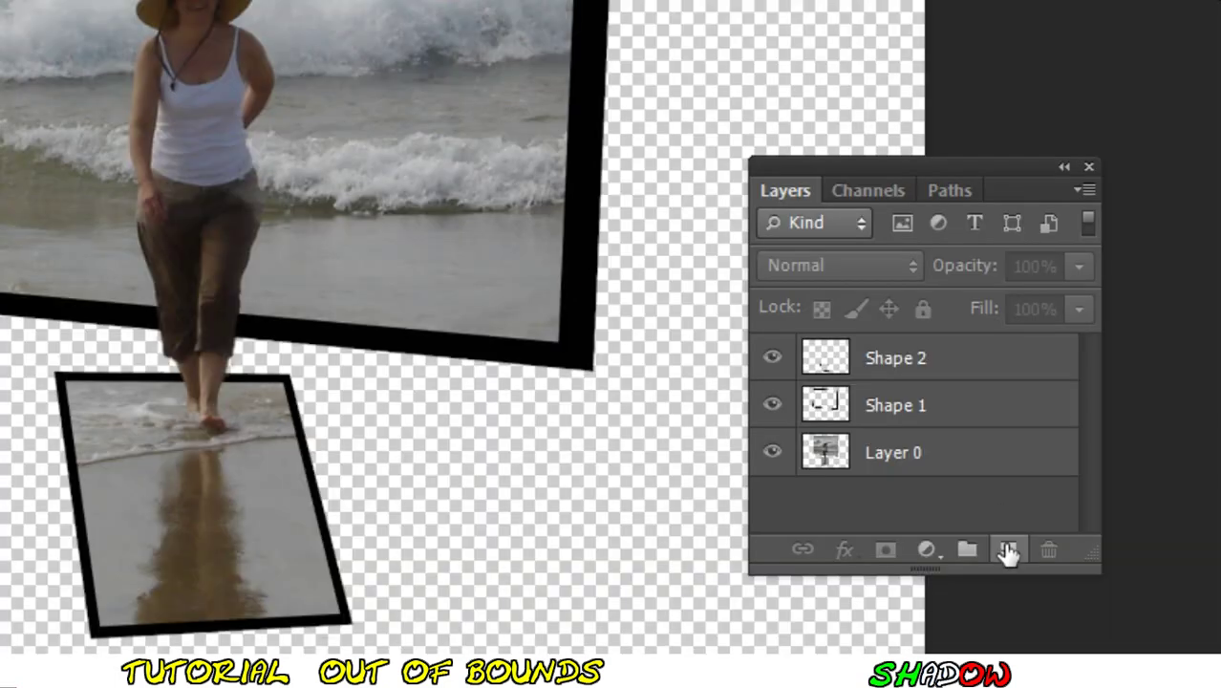
# Step: Add Layer 1 below Layer 0 and fill it diagonally with a blue gradient ending in b0caeb
pyautogui.click(1006, 553)
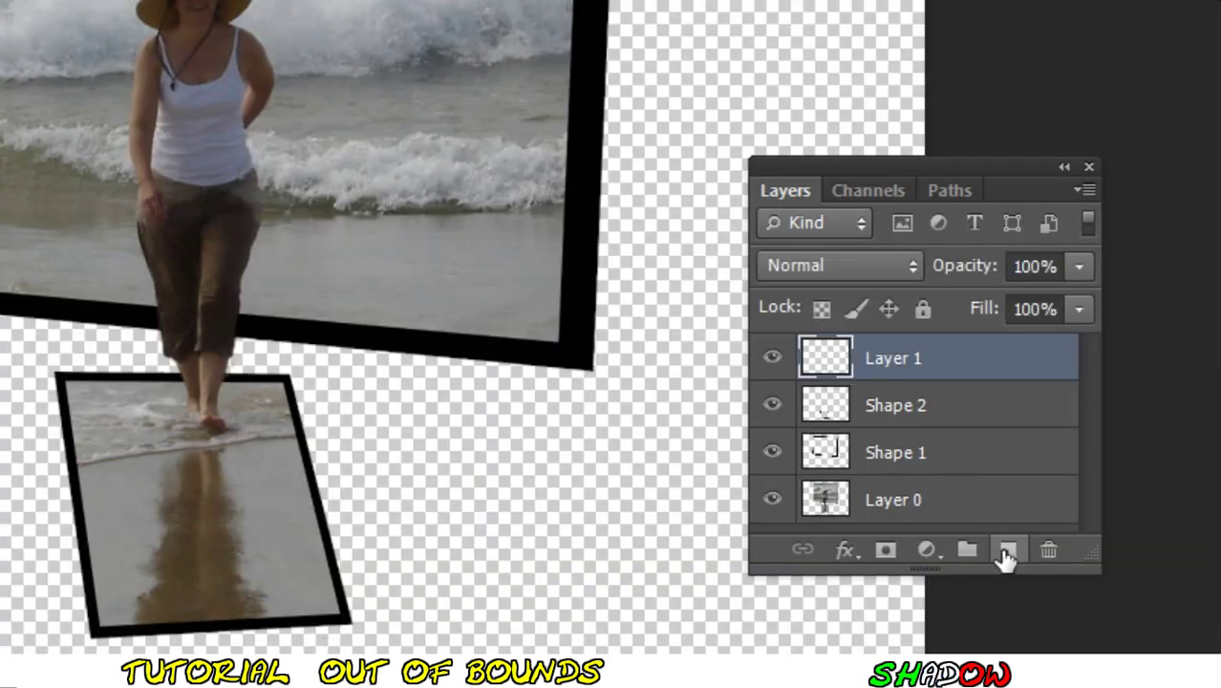
pyautogui.moveTo(970, 372); pyautogui.dragTo(946, 509)
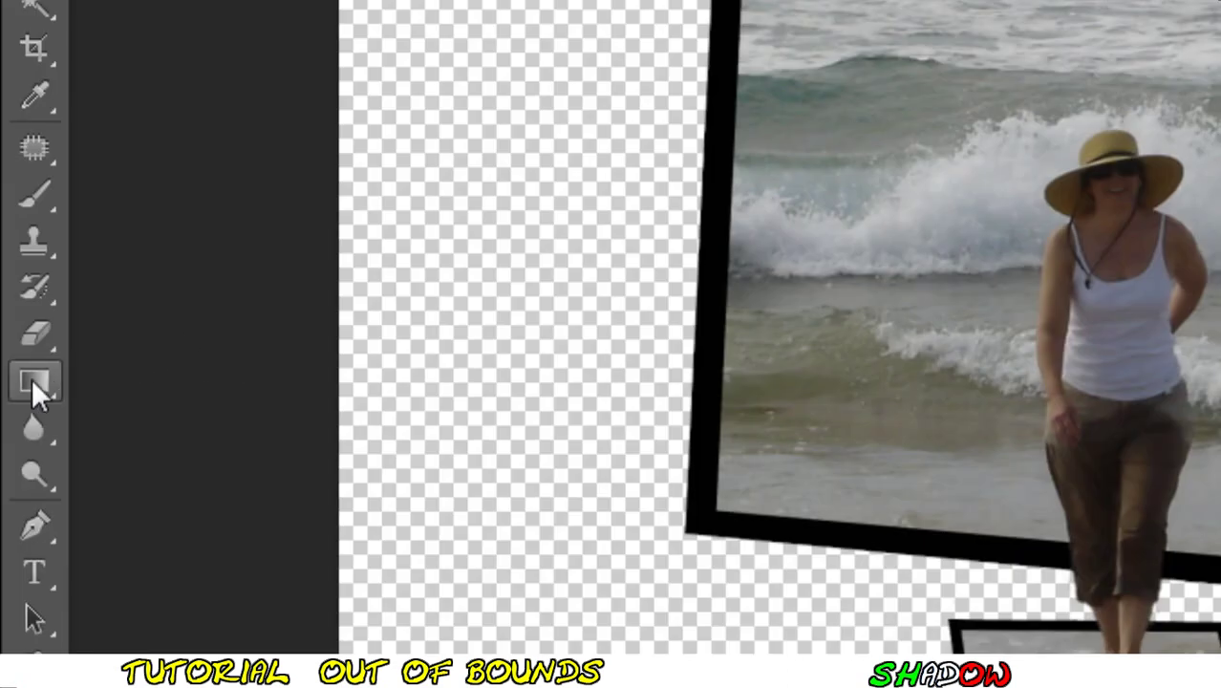
pyautogui.click(32, 379)
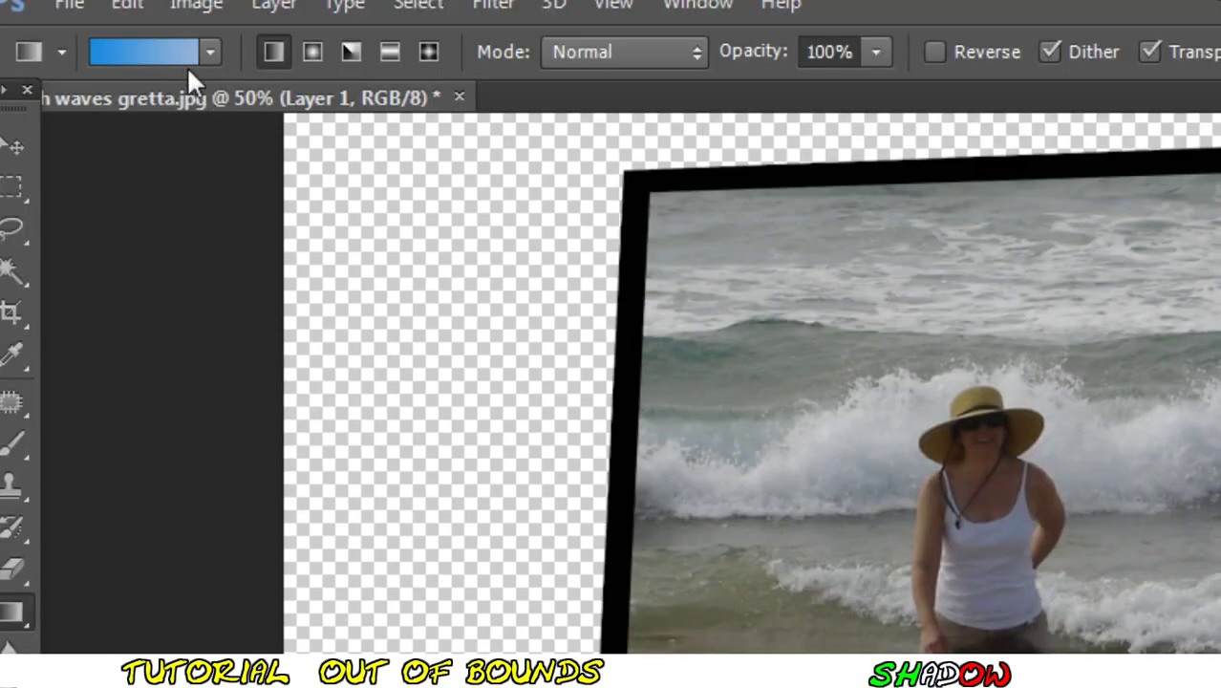
pyautogui.click(172, 55)
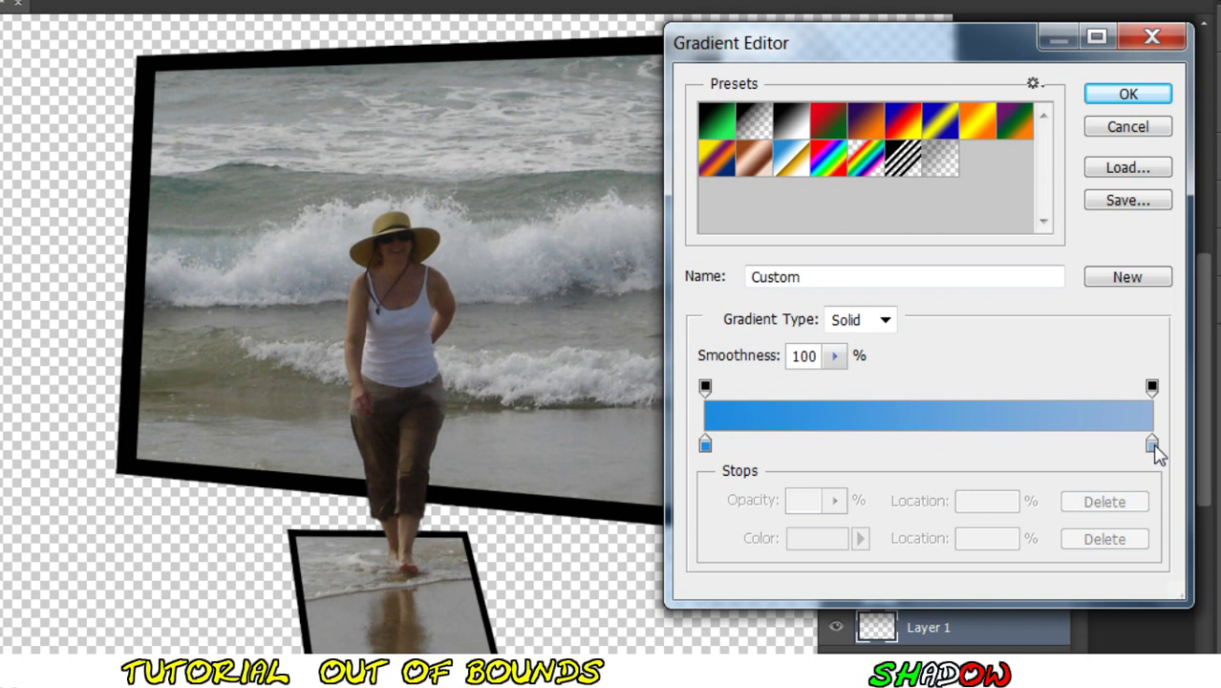
pyautogui.click(1151, 445)
pyautogui.click(829, 540)
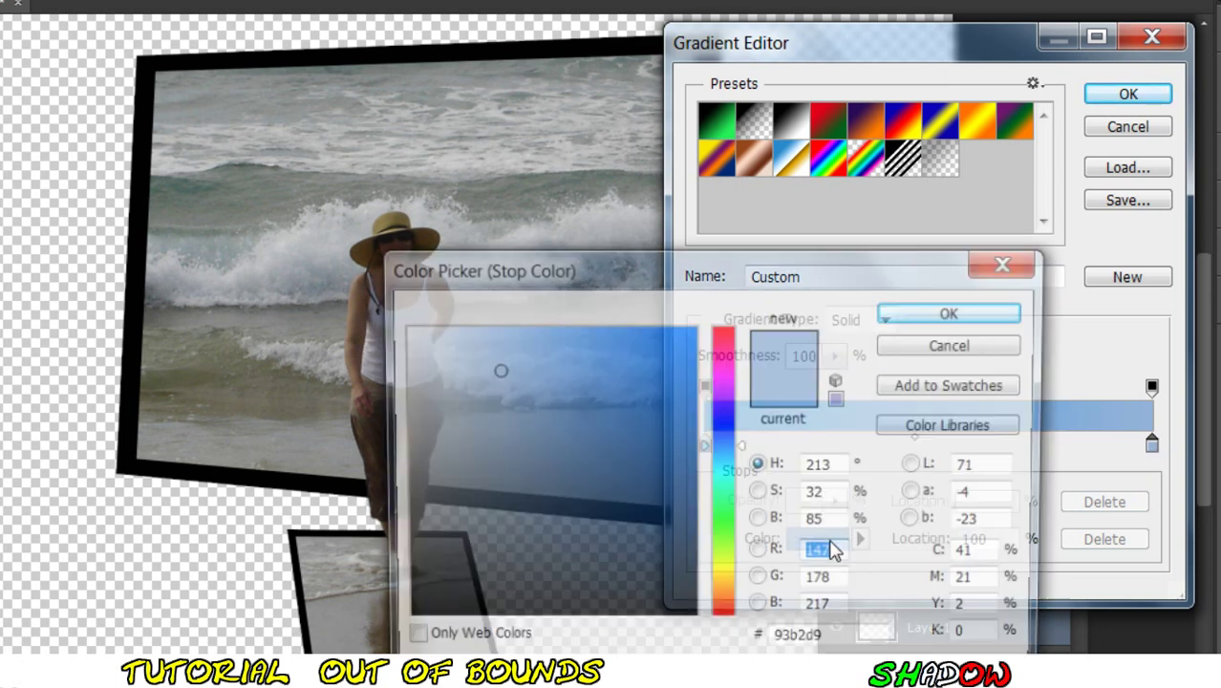
pyautogui.click(473, 349)
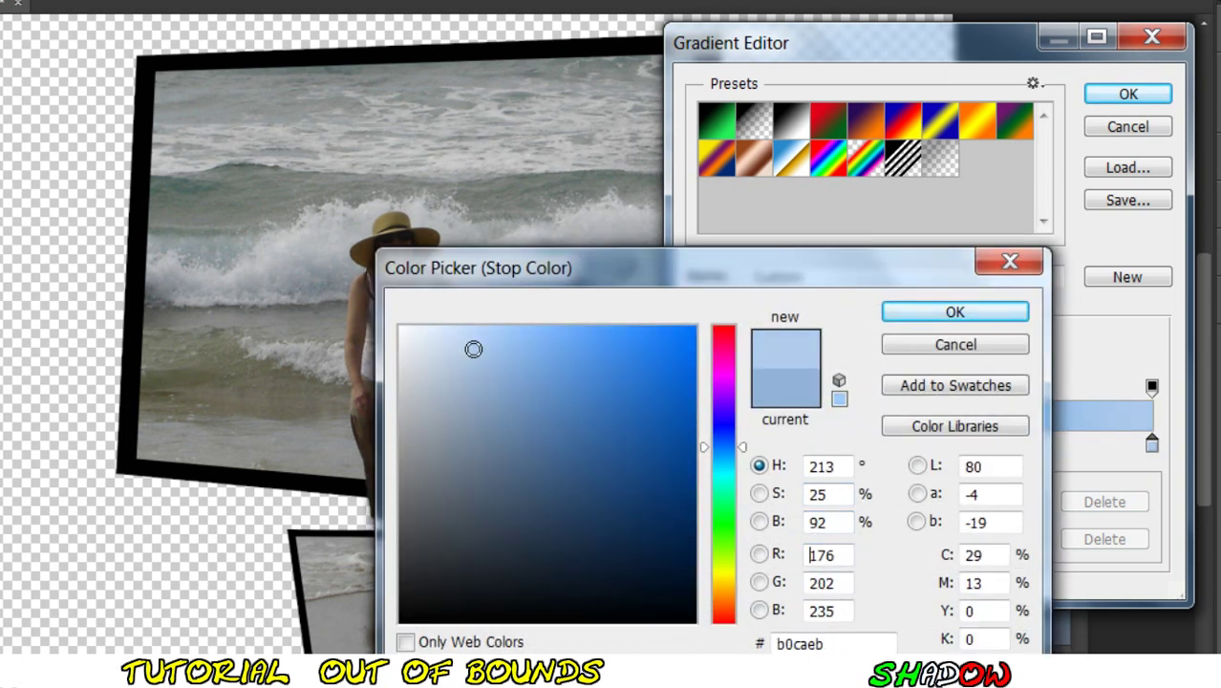
pyautogui.click(926, 310)
pyautogui.click(1125, 96)
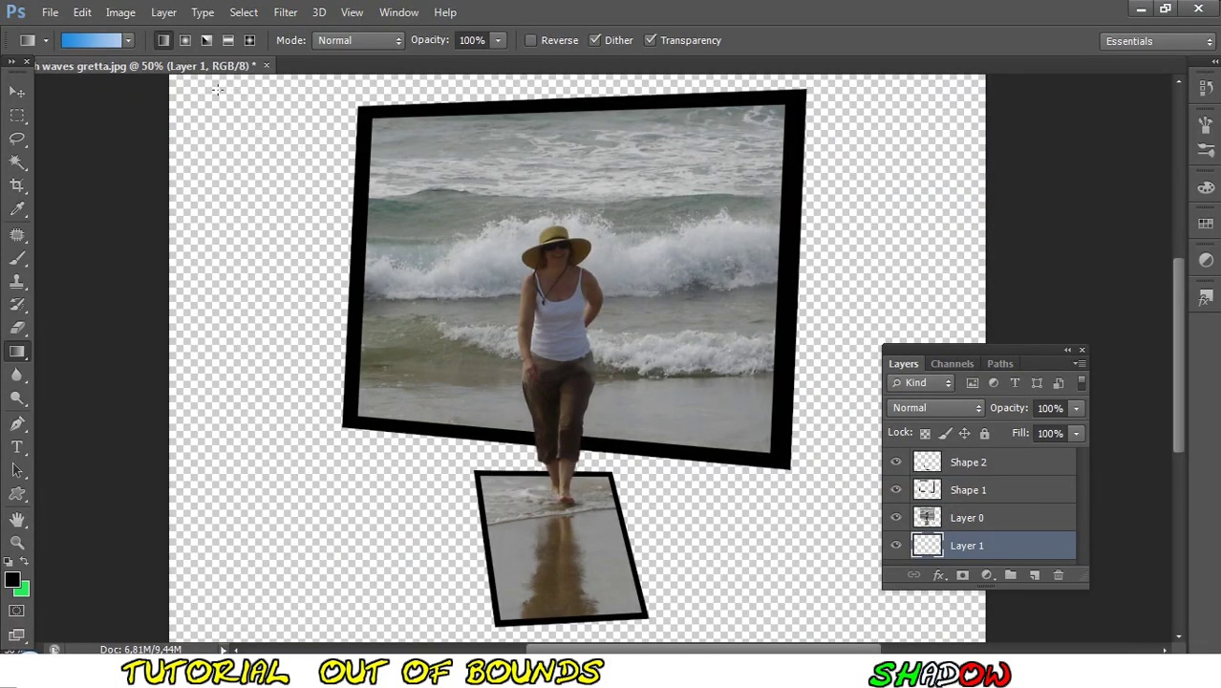
pyautogui.moveTo(218, 90); pyautogui.dragTo(902, 627)
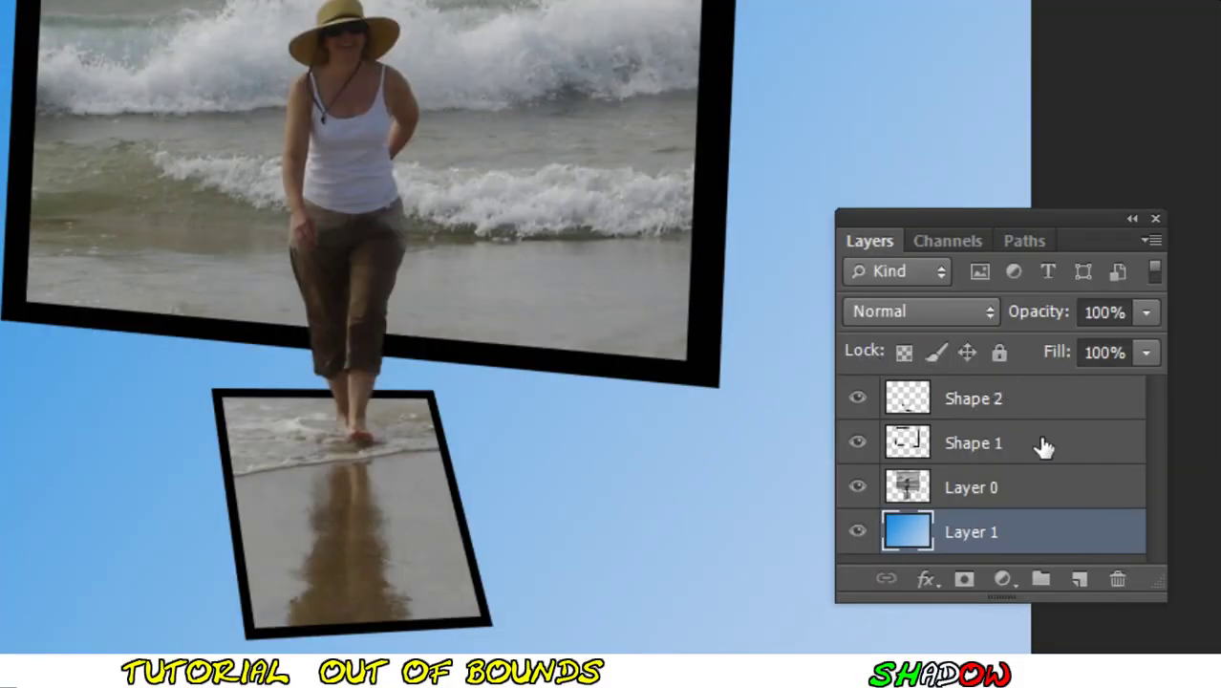
# Step: Give Shape 1 a drop shadow with angle 90°, size 15 and distance 6
pyautogui.click(1041, 451)
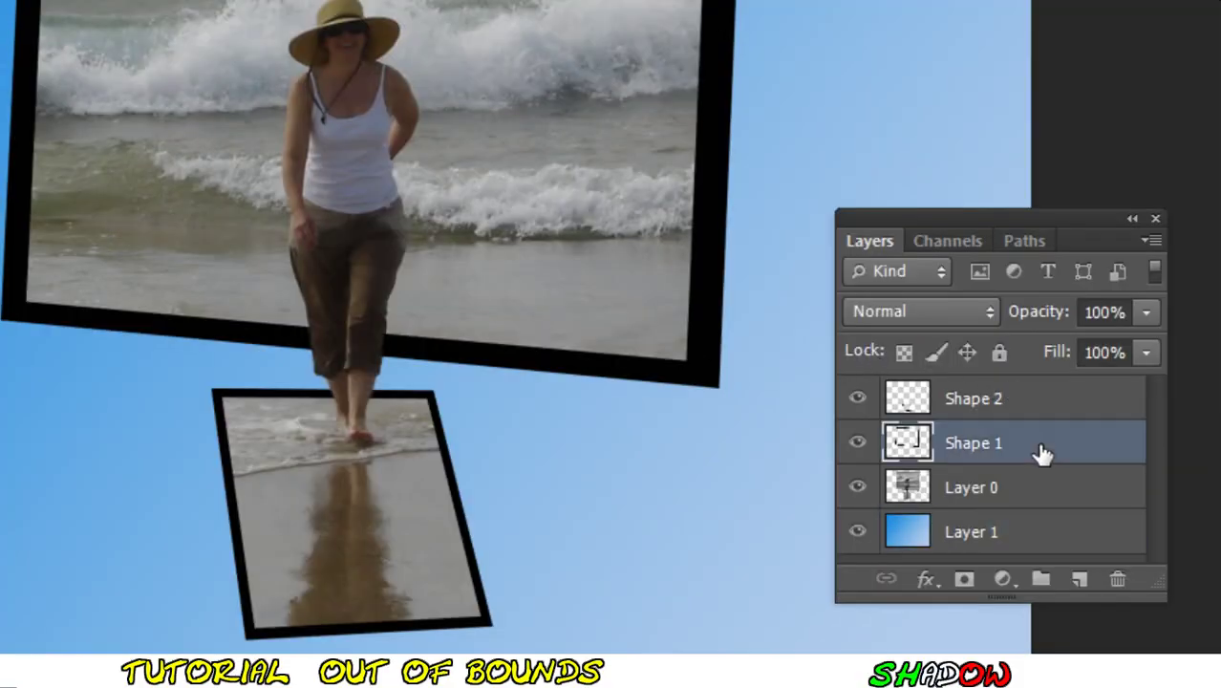
pyautogui.doubleClick(1041, 453)
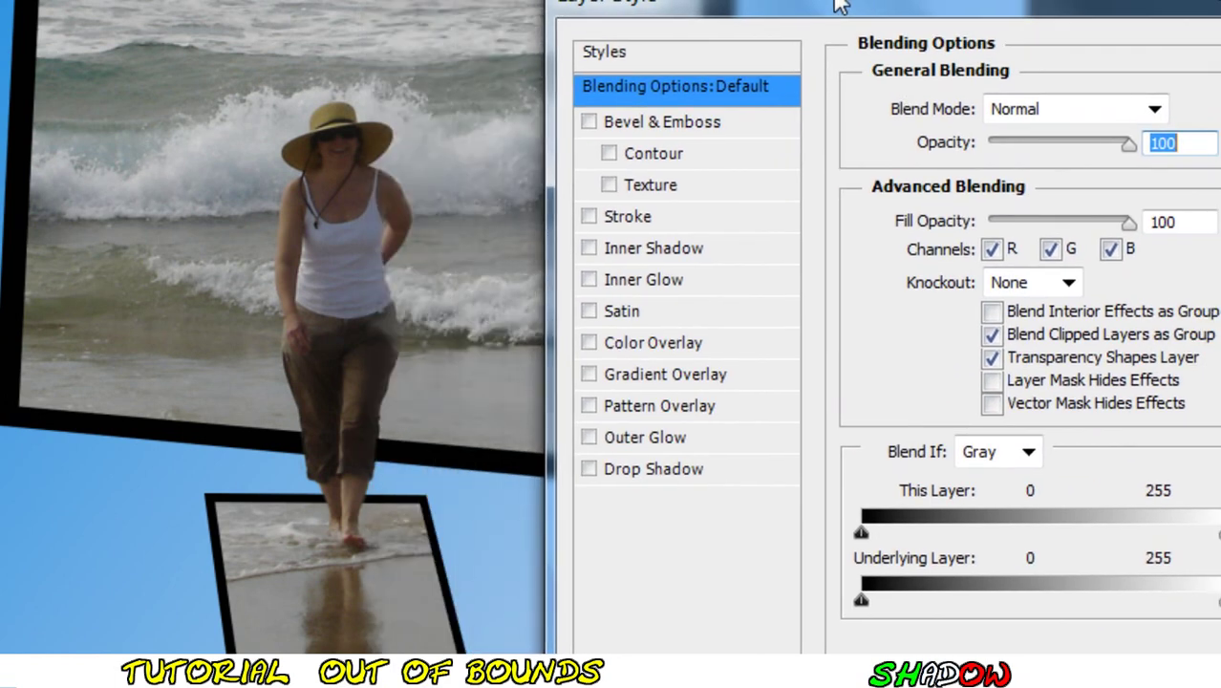
pyautogui.moveTo(853, 2); pyautogui.dragTo(845, 11)
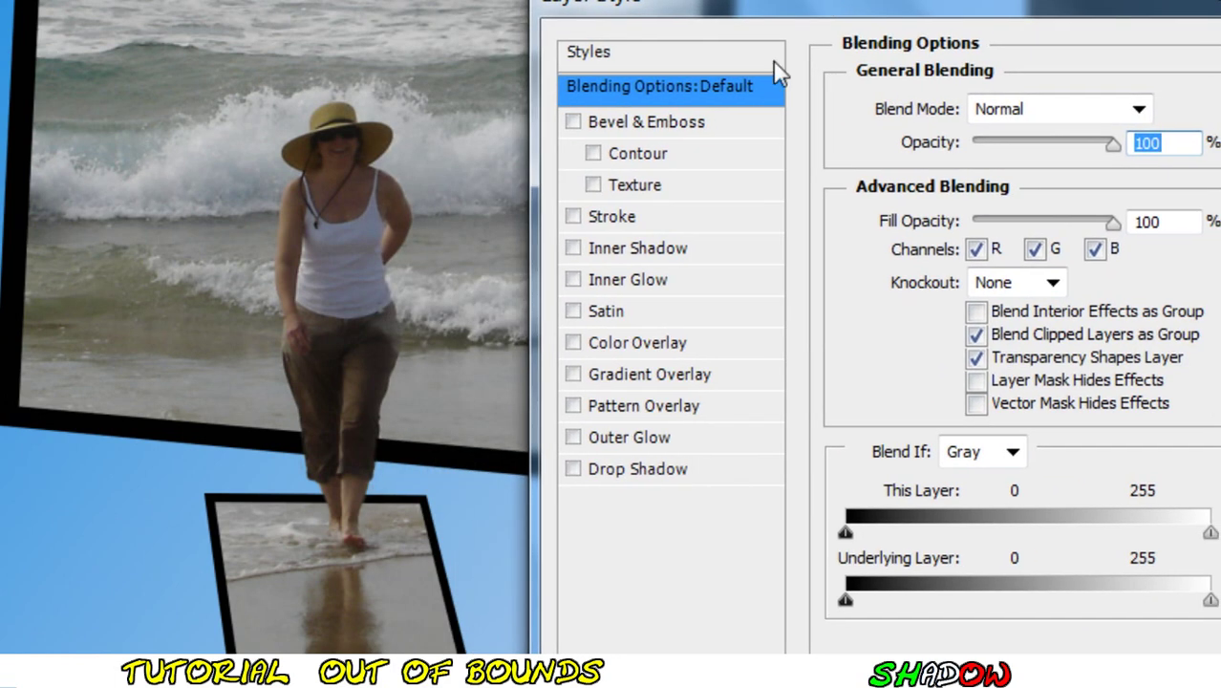
pyautogui.click(635, 469)
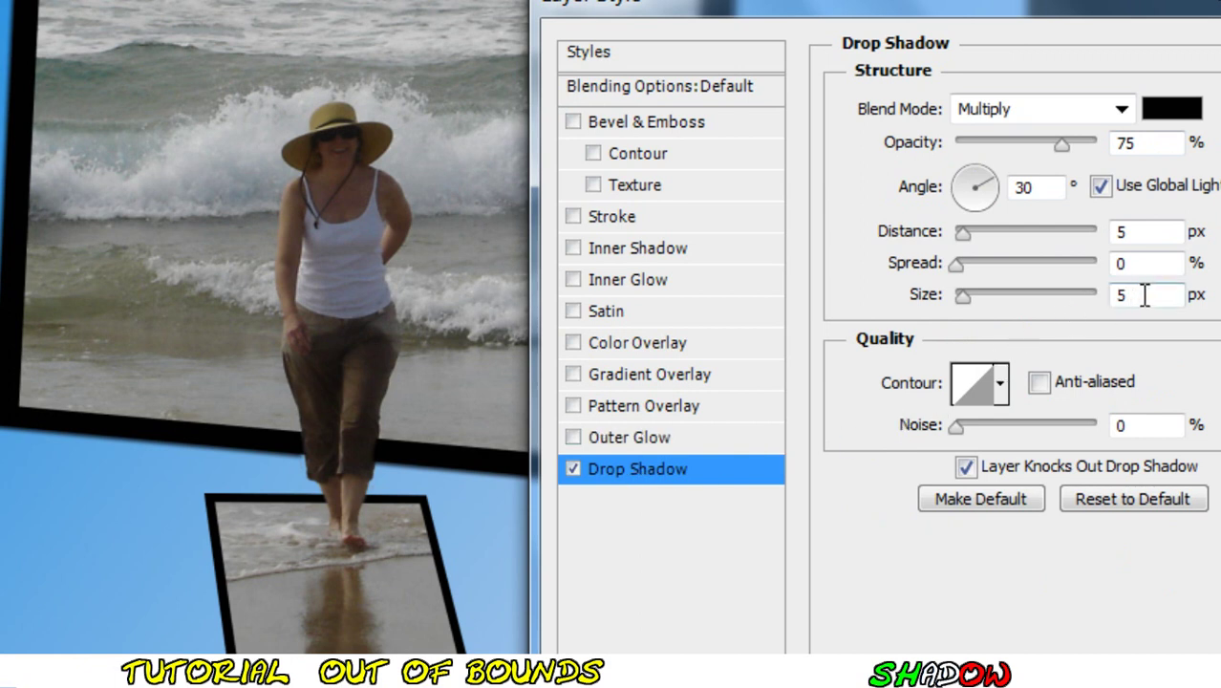
pyautogui.press('Up')
pyautogui.press('Up')
pyautogui.press('Up')
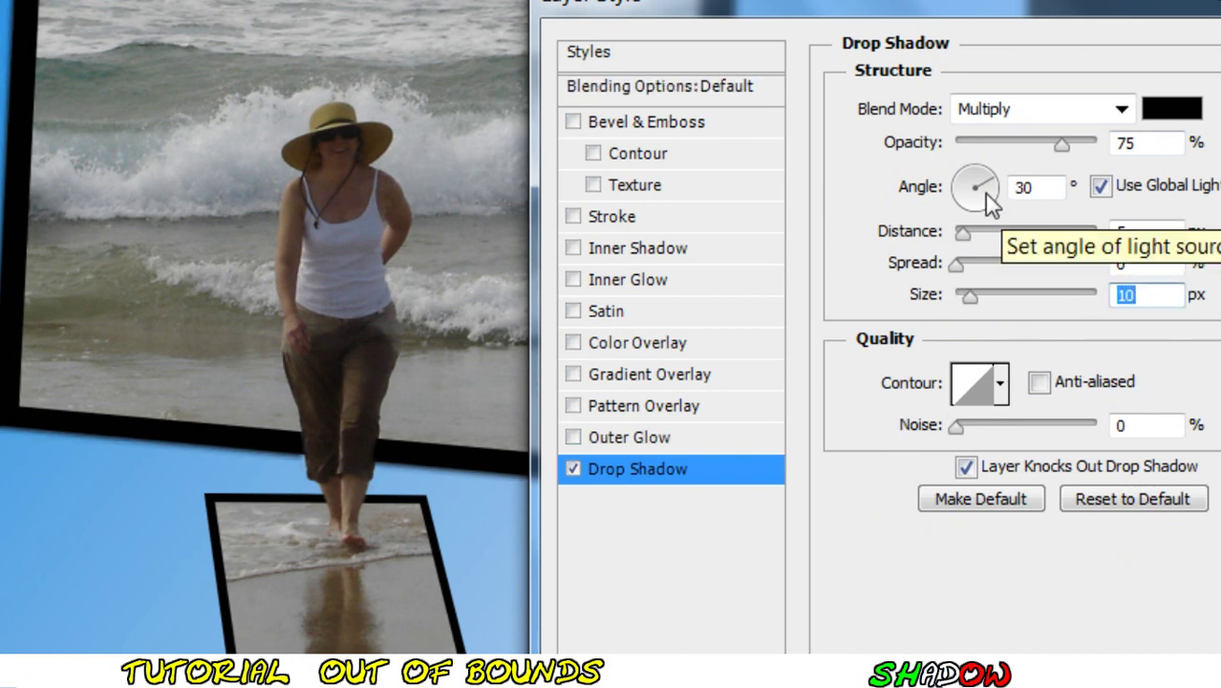
pyautogui.click(975, 178)
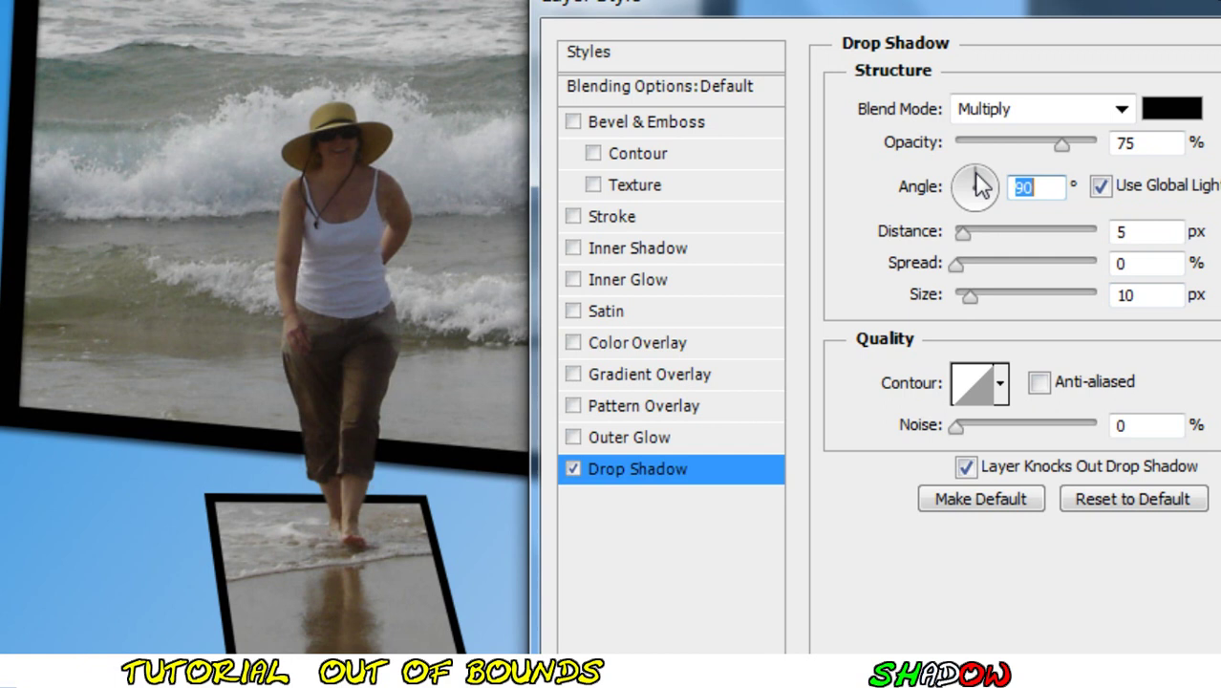
pyautogui.click(1163, 294)
pyautogui.press('Up')
pyautogui.press('Up')
pyautogui.press('Up')
pyautogui.press('Up')
pyautogui.press('Up')
pyautogui.click(1151, 232)
pyautogui.press('Up')
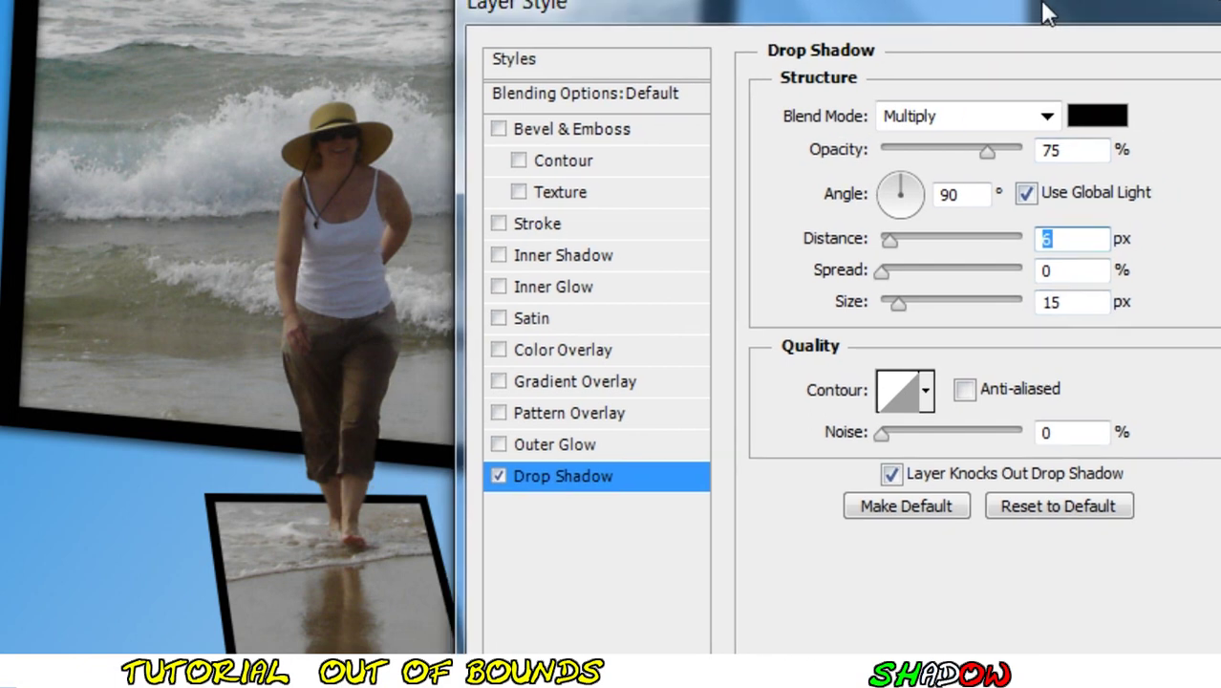
pyautogui.moveTo(1141, 10); pyautogui.dragTo(1031, 11)
pyautogui.click(1117, 74)
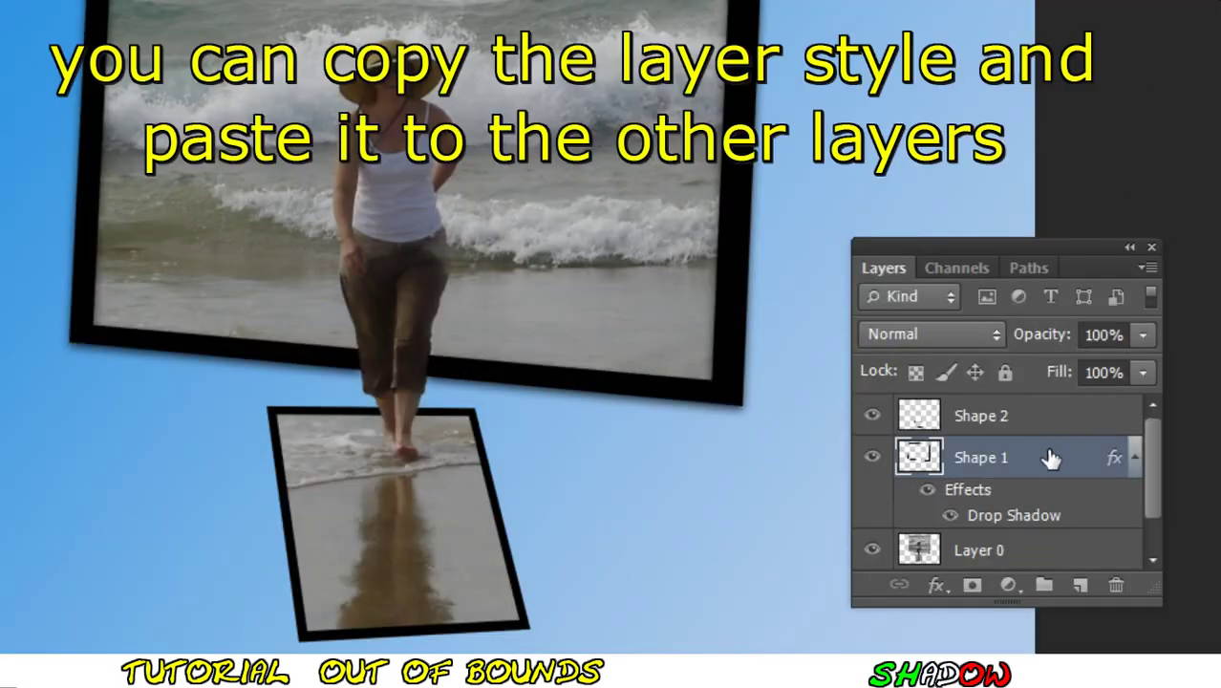
# Step: Copy Shape 1's layer style and paste it onto Shape 2
pyautogui.rightClick(1003, 492)
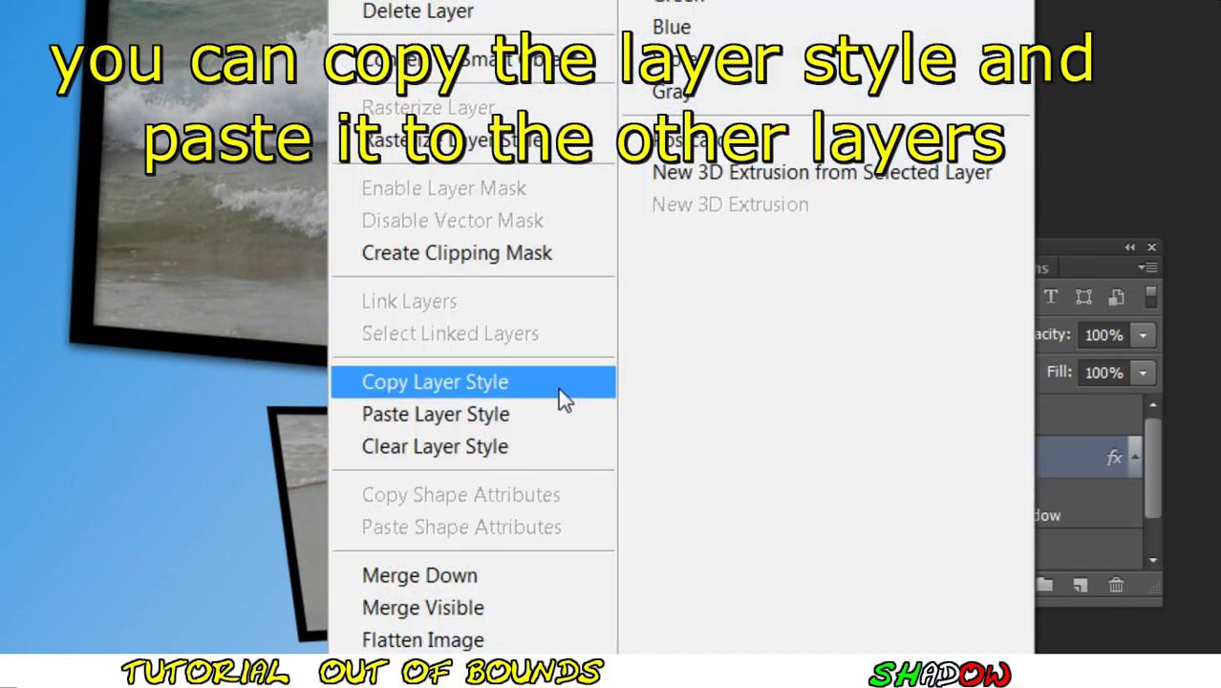
pyautogui.click(504, 382)
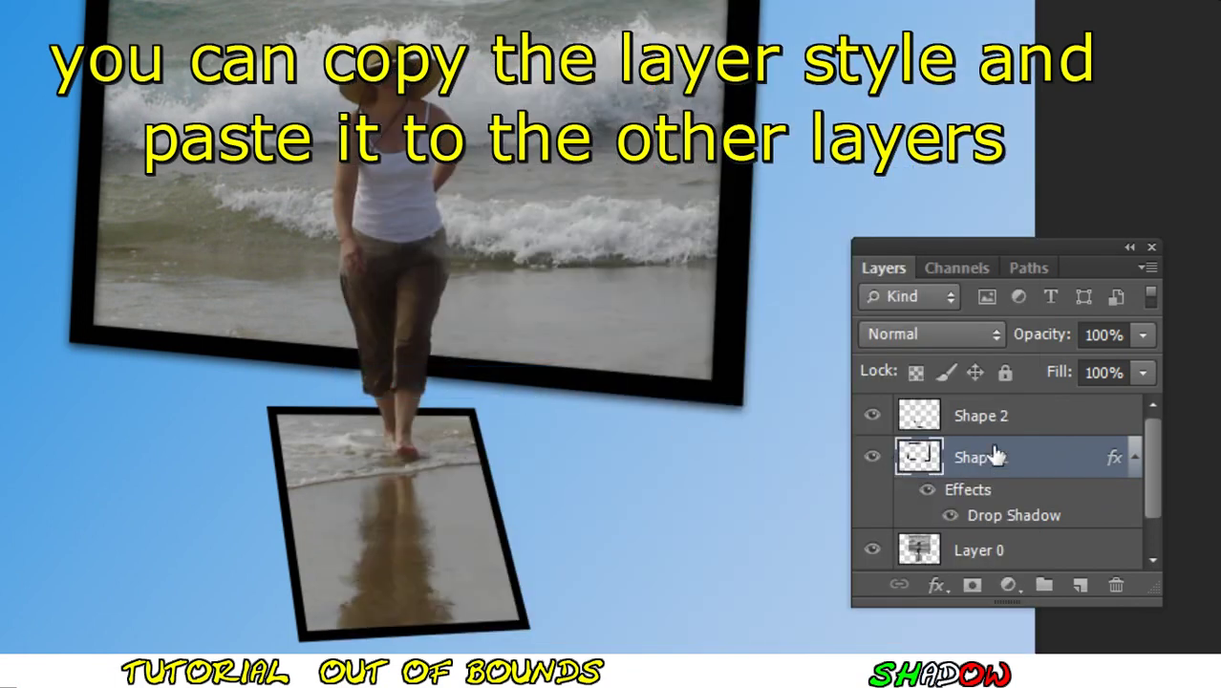
pyautogui.click(1034, 429)
pyautogui.rightClick(1042, 423)
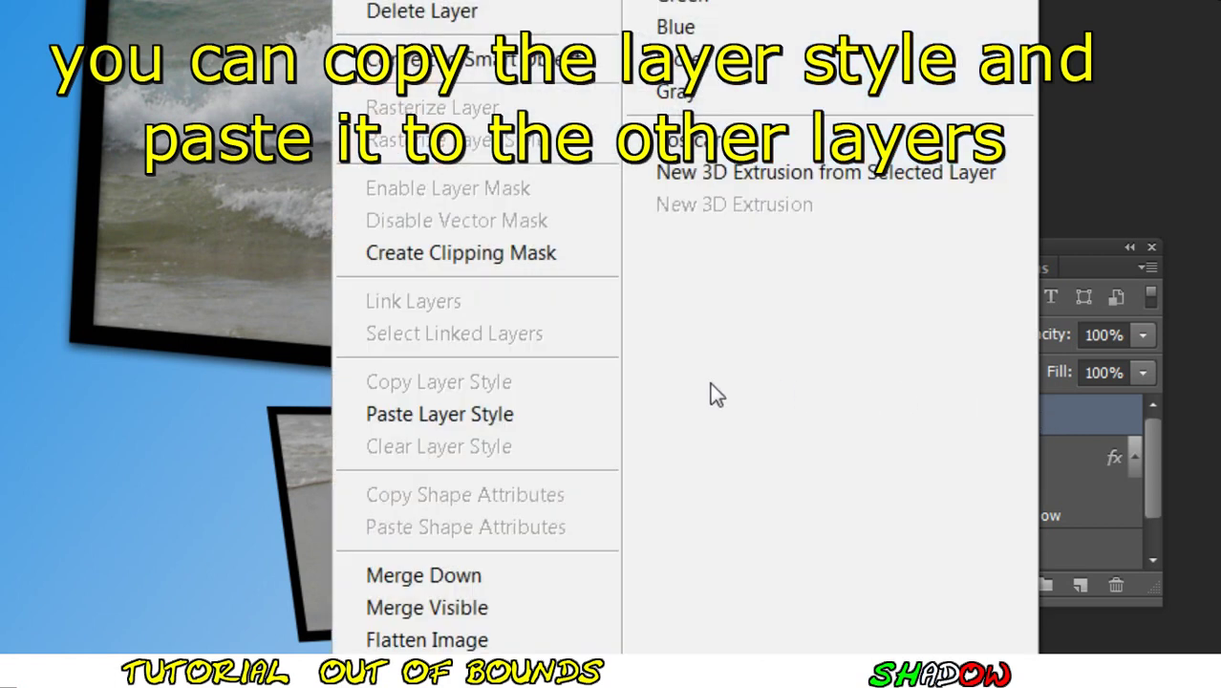
pyautogui.click(468, 416)
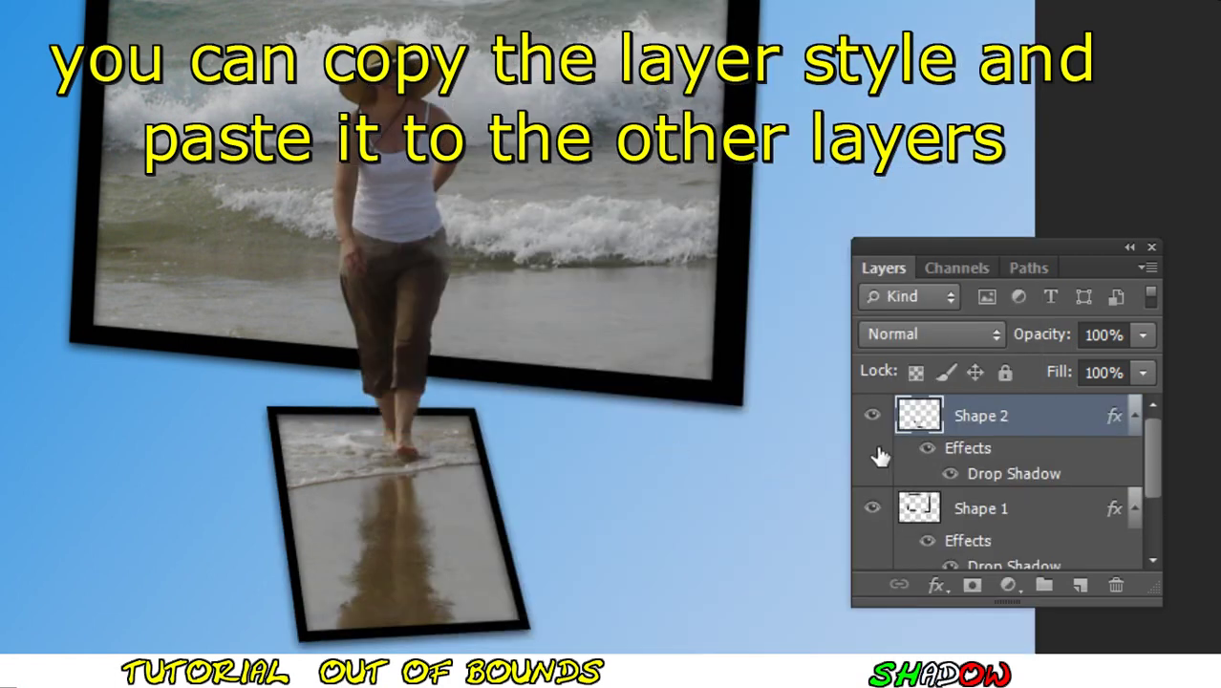